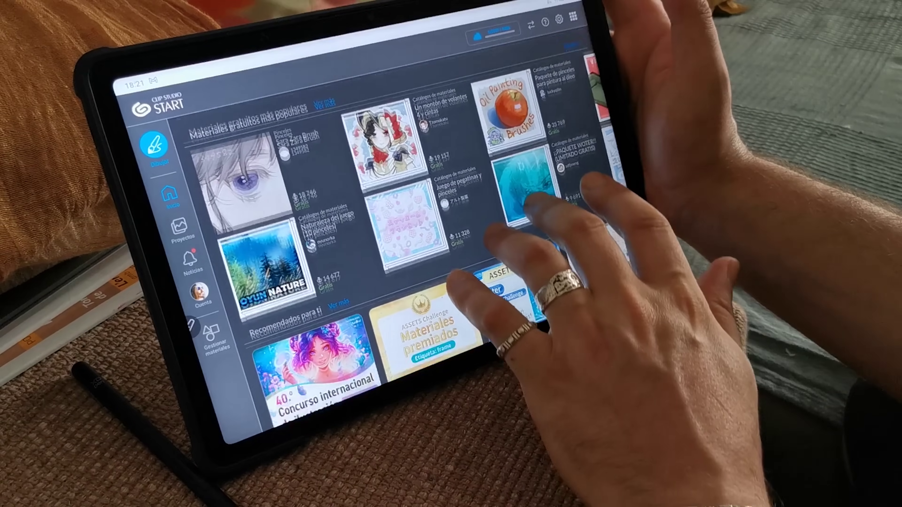
scroll(461, 266, down, 5)
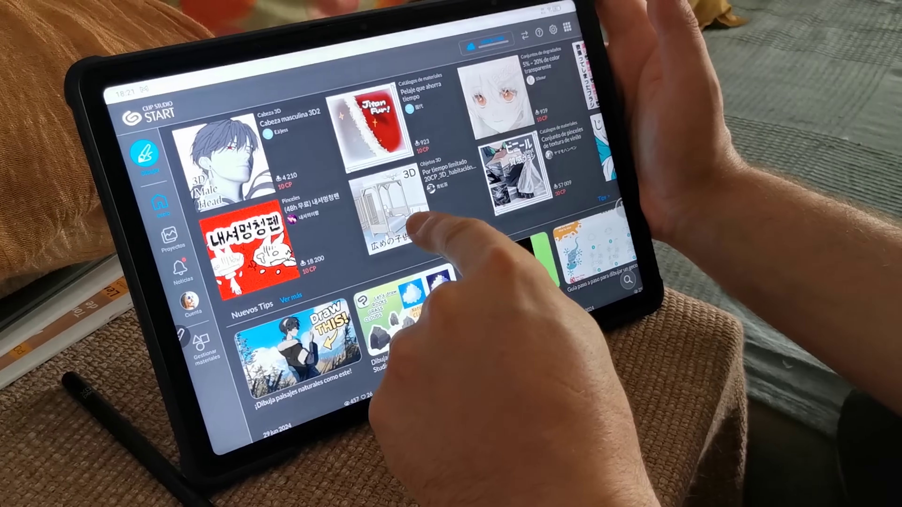
scroll(461, 267, down, 5)
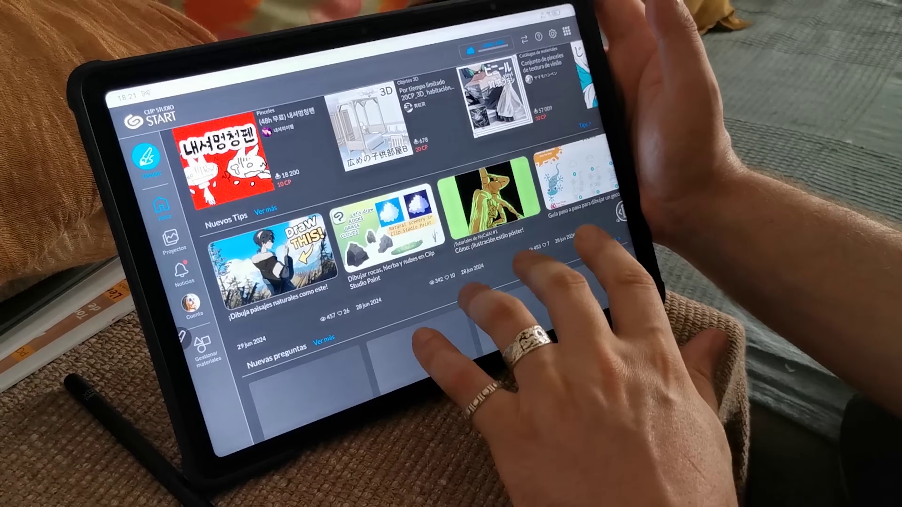
scroll(532, 284, up, 5)
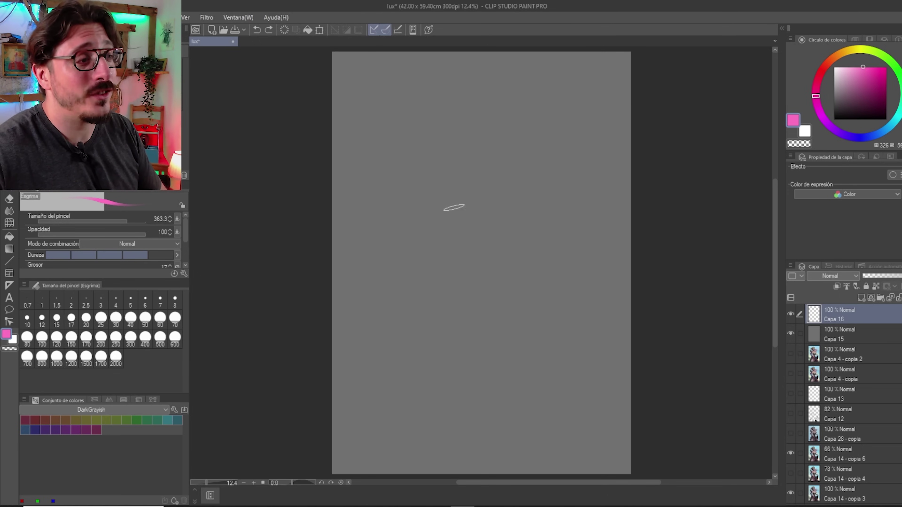
drag(454, 207, 478, 241)
key(ctrl+z)
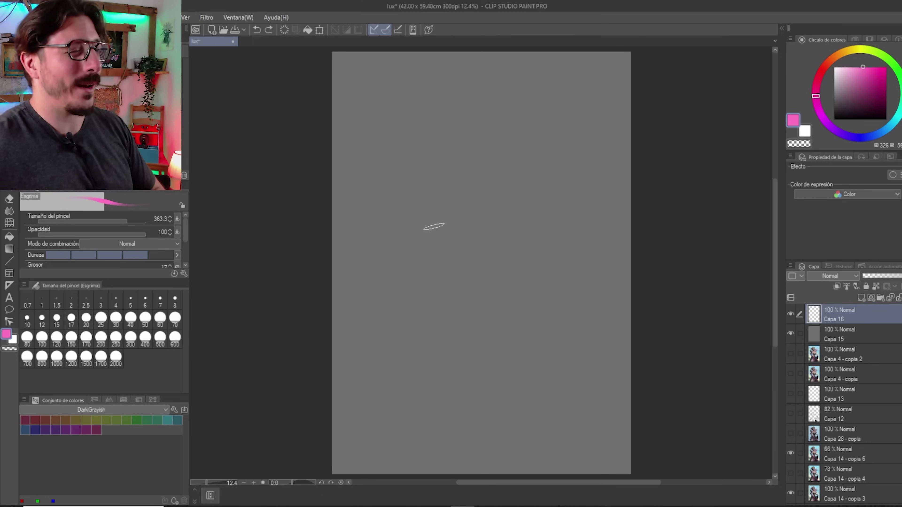
drag(468, 206, 469, 238)
key(ctrl+z)
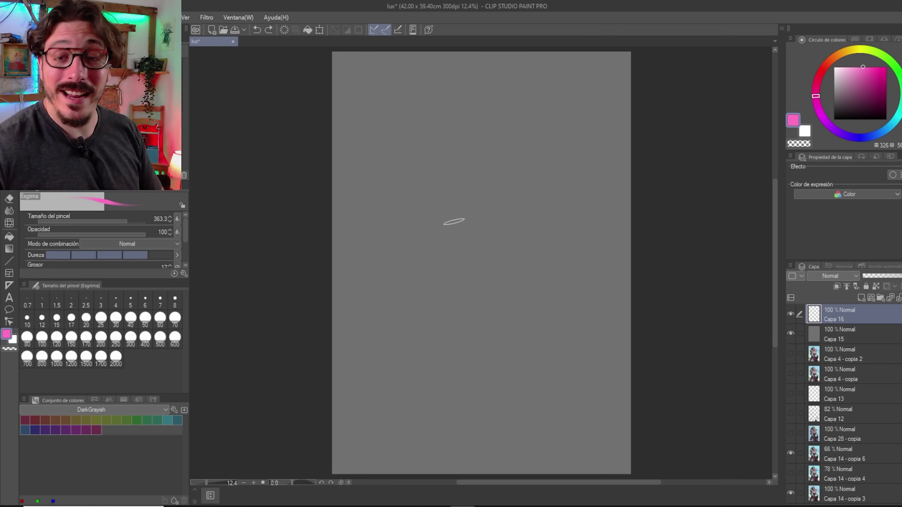
drag(463, 195, 471, 261)
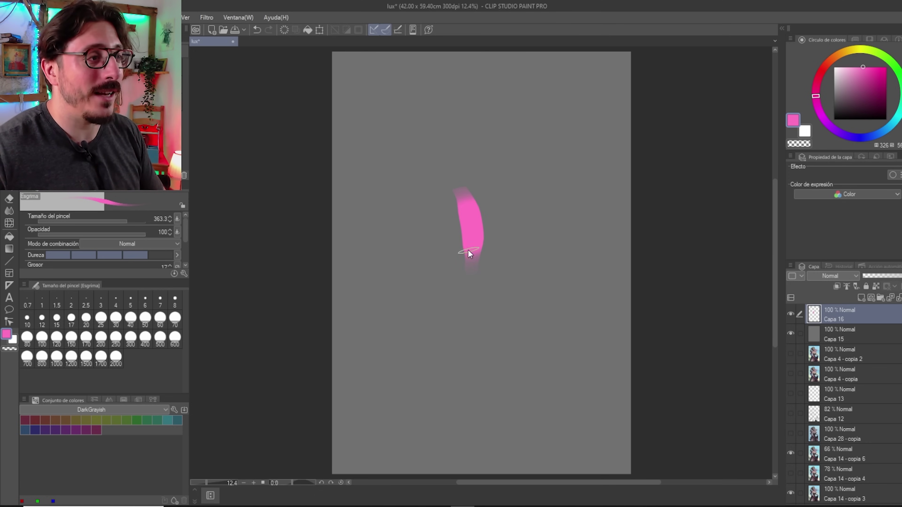
key(ctrl+z)
Step: Paint a faint translucent pink stroke and a denser, opaque pink stroke side by side near the middle of the canvas
drag(450, 199, 466, 281)
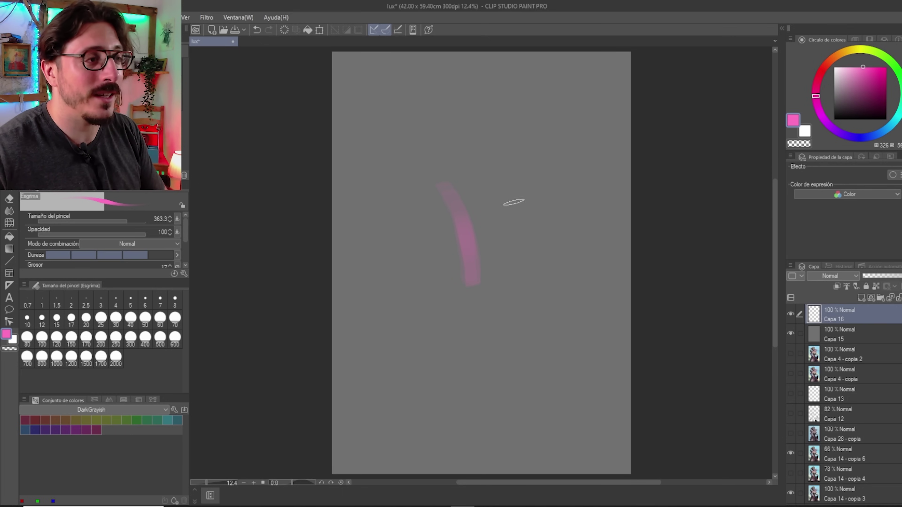
drag(496, 174, 522, 274)
scroll(503, 243, up, 2)
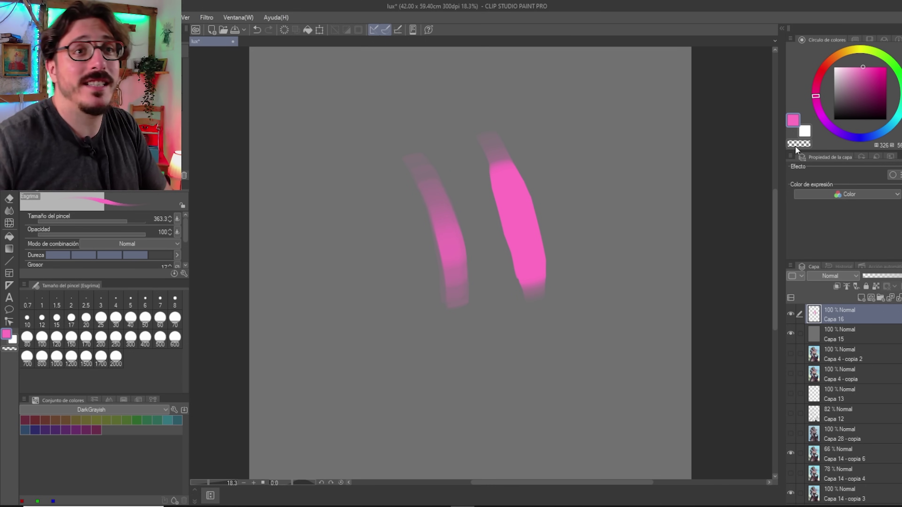
Step: Switch the brush colour to light blue and blend it over the middle of the faint pink stroke
scroll(470, 262, up, 1)
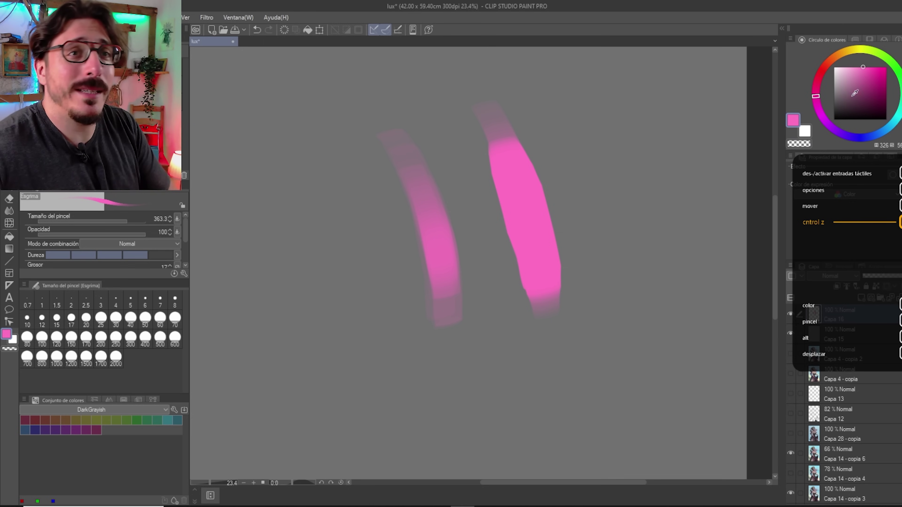
click(892, 125)
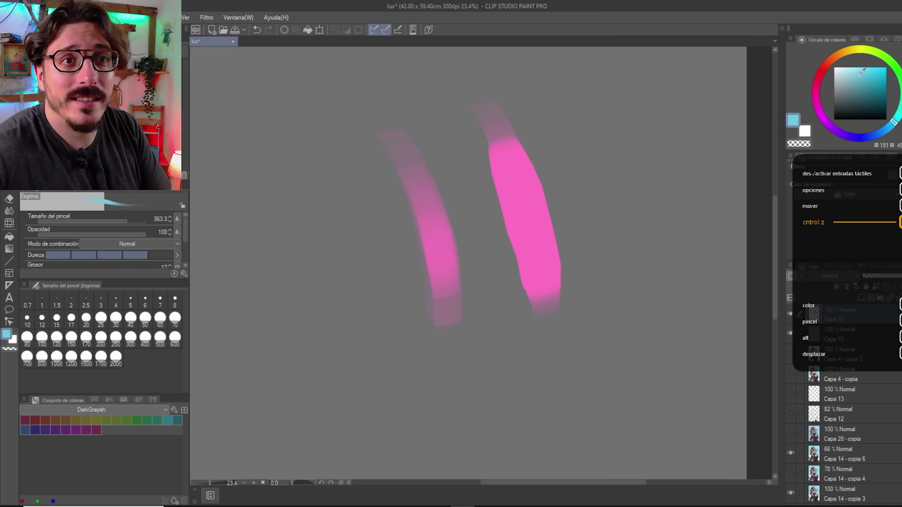
scroll(426, 217, up, 1)
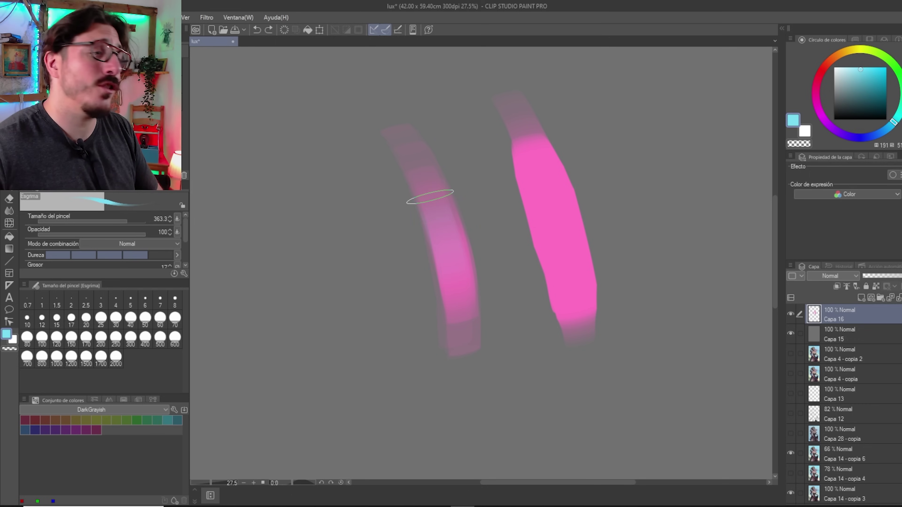
mouse_move(433, 192)
mouse_down()
mouse_move(459, 300)
mouse_move(428, 232)
mouse_up()
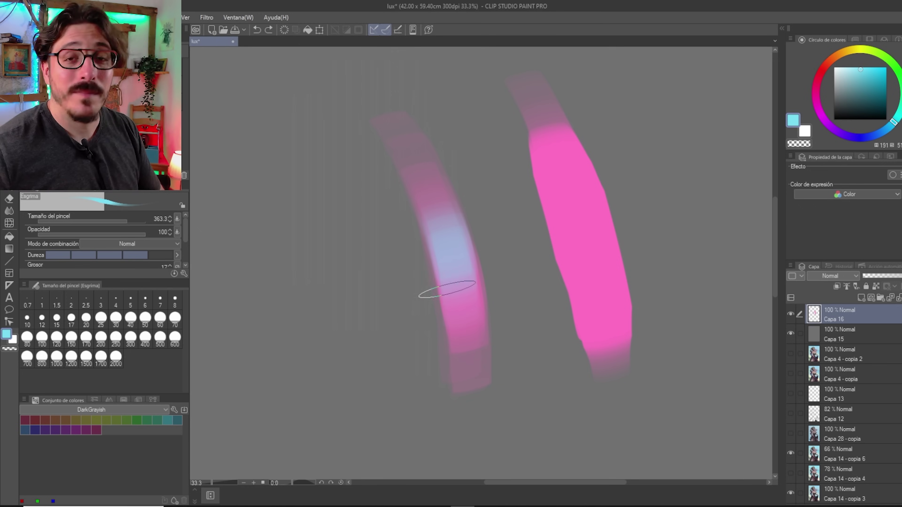
scroll(444, 241, up, 1)
drag(444, 257, 461, 309)
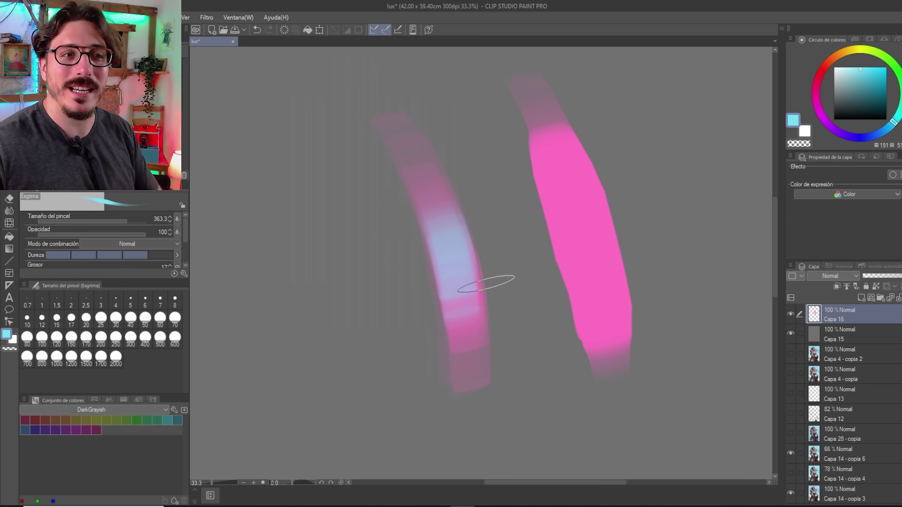
Step: Paint thin slanted light-blue streaks and one short, wide light-blue patch above the pink strokes
scroll(479, 254, down, 2)
scroll(443, 127, up, 1)
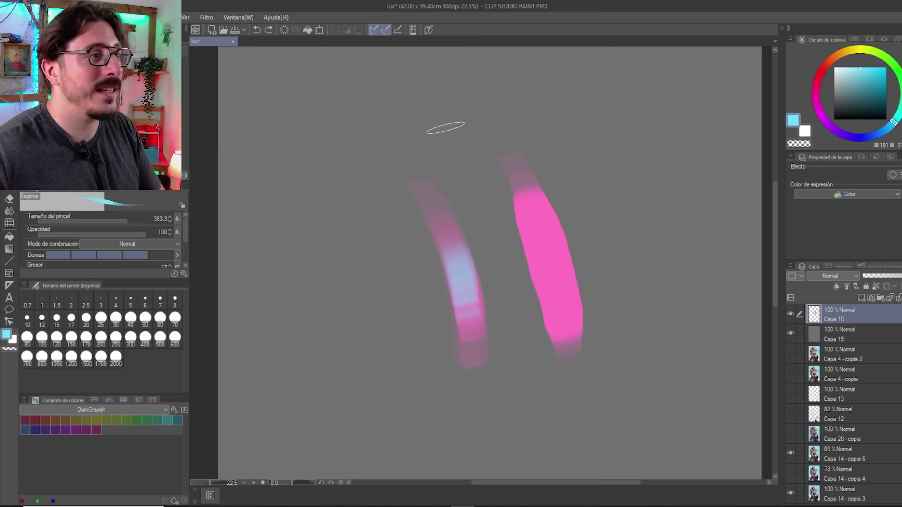
scroll(418, 143, up, 1)
drag(465, 126, 358, 146)
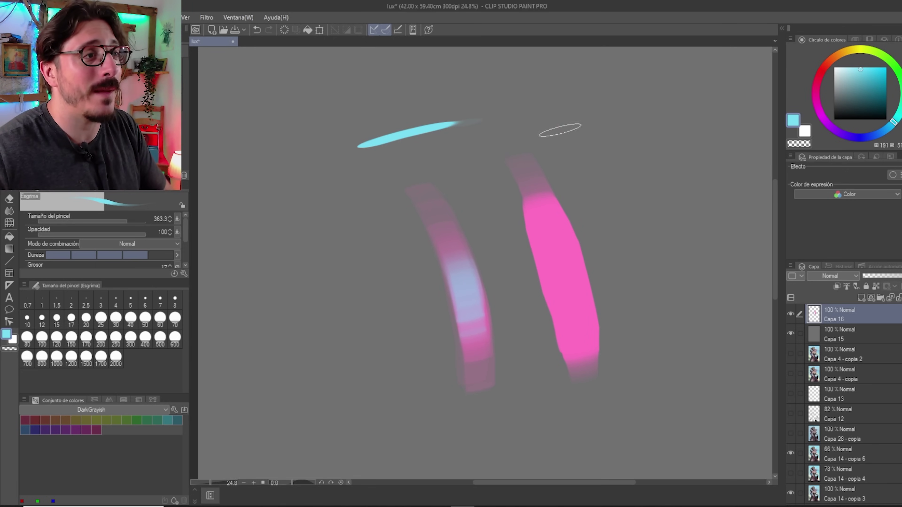
mouse_move(600, 110)
mouse_down()
mouse_move(602, 163)
mouse_move(594, 125)
mouse_up()
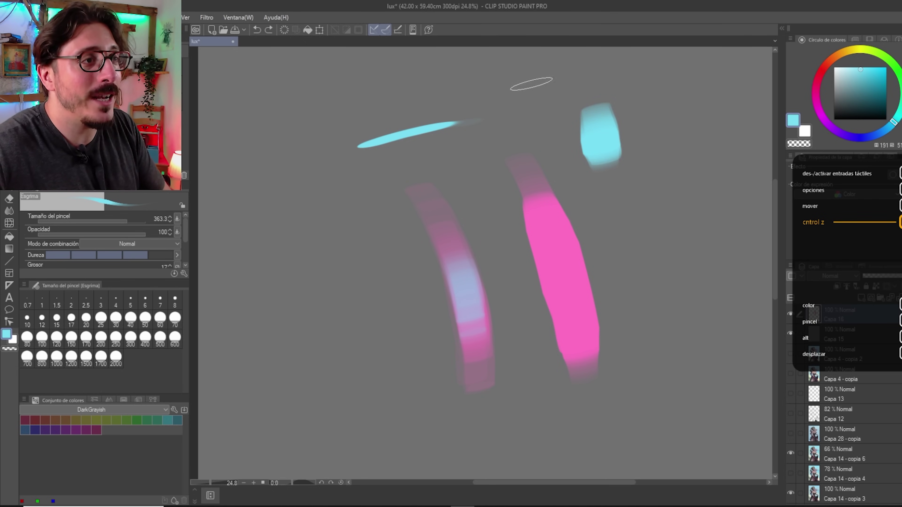
drag(568, 74, 478, 95)
drag(561, 73, 458, 103)
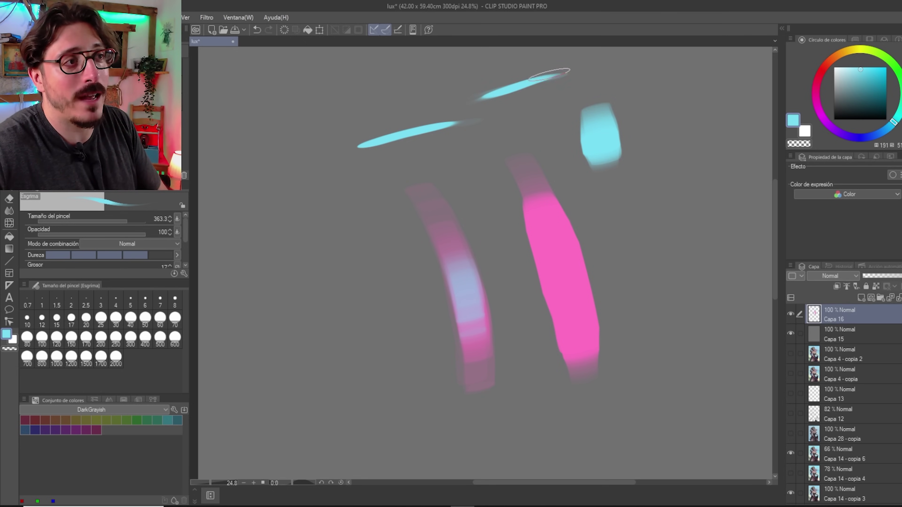
drag(564, 73, 479, 96)
Step: Add a mint-green dab across the blended stroke and paint curved mint strokes beside it with the brush at size 214.5
scroll(543, 135, down, 2)
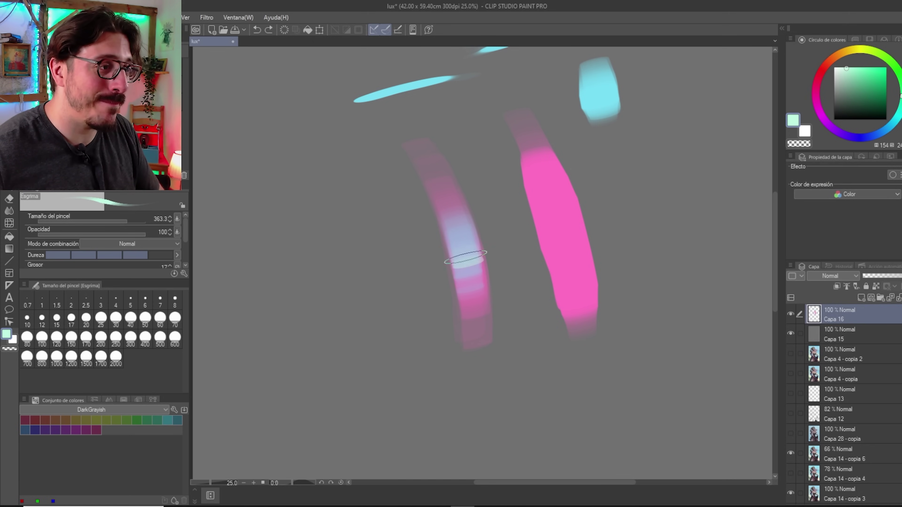
click(466, 256)
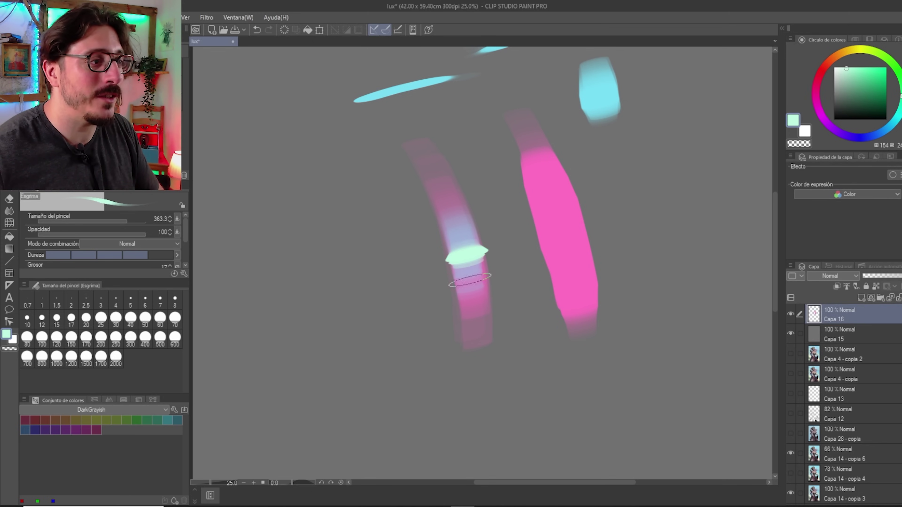
key(bracketleft)
scroll(362, 276, down, 1)
mouse_move(264, 279)
mouse_down()
mouse_move(337, 270)
mouse_move(316, 215)
mouse_move(284, 216)
mouse_up()
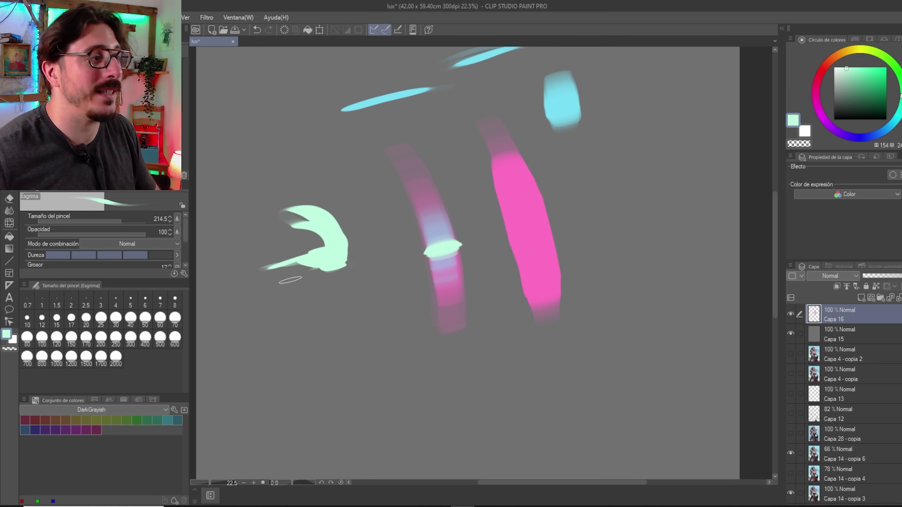
drag(277, 148, 301, 198)
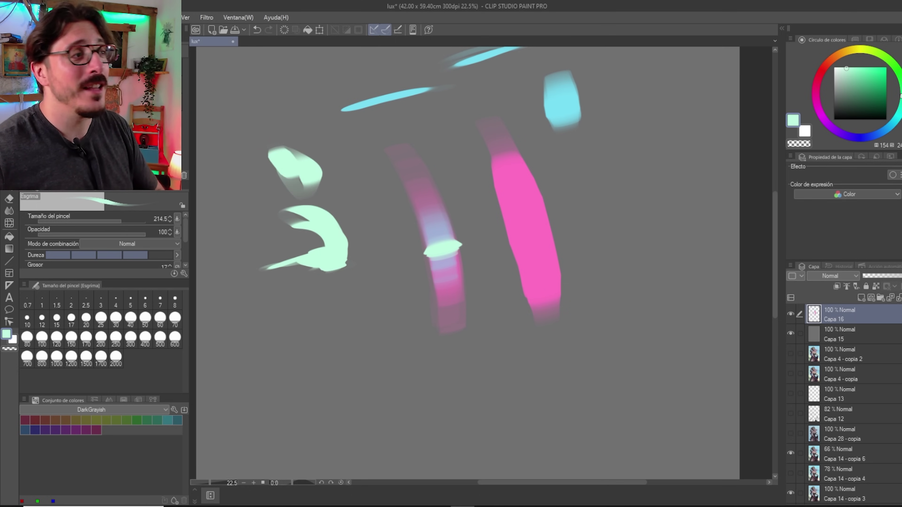
mouse_move(358, 299)
mouse_down()
mouse_move(385, 330)
mouse_move(365, 375)
mouse_move(326, 286)
mouse_up()
Step: Block in a dark navy building silhouette overlapping the solid pink stroke and work light-blue highlights onto it
mouse_move(590, 194)
mouse_down()
mouse_move(572, 249)
mouse_move(579, 350)
mouse_up()
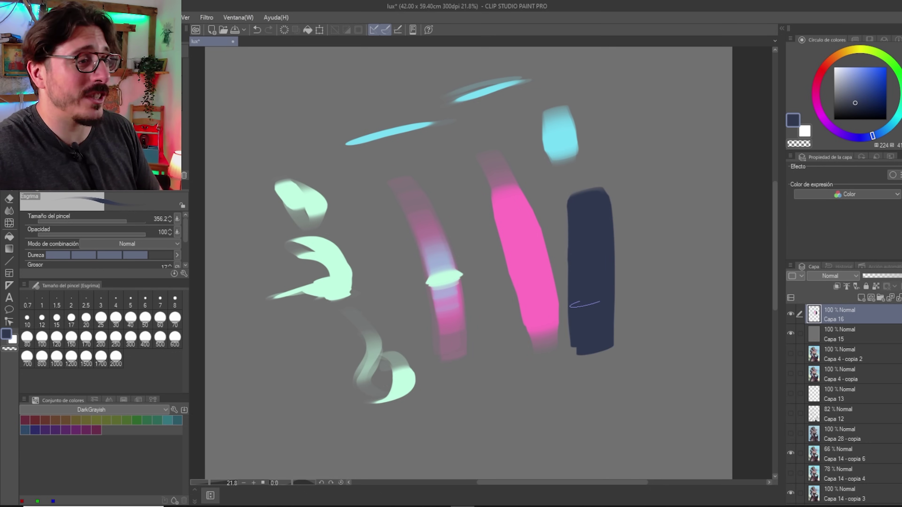
mouse_move(621, 261)
mouse_down()
mouse_move(639, 359)
mouse_move(540, 348)
mouse_move(558, 361)
mouse_move(536, 341)
mouse_move(529, 372)
mouse_up()
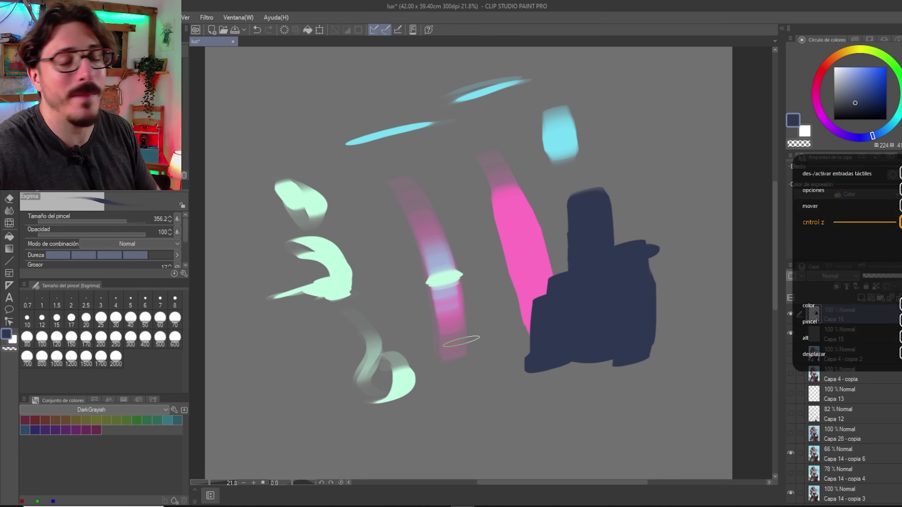
alt+click(554, 138)
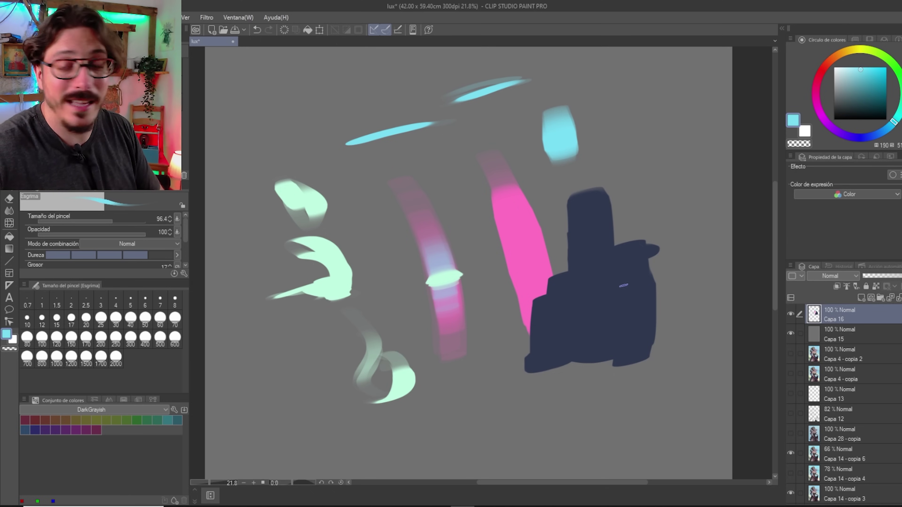
drag(621, 252, 620, 316)
key(ctrl+z)
mouse_move(619, 258)
mouse_down()
mouse_move(618, 290)
mouse_move(621, 250)
mouse_move(618, 316)
mouse_move(573, 204)
mouse_move(574, 267)
mouse_up()
key(ctrl+z)
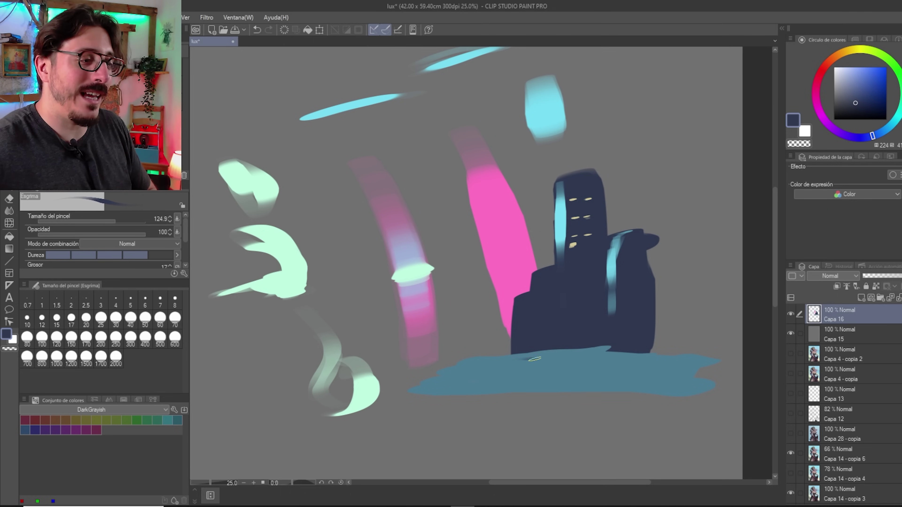
Step: Paint navy reflections in the water below the buildings and a round, pale moon in the green sky
mouse_move(515, 356)
mouse_down()
mouse_move(583, 357)
mouse_move(512, 364)
mouse_move(554, 368)
mouse_move(529, 376)
mouse_up()
mouse_move(608, 356)
mouse_down()
mouse_move(628, 374)
mouse_move(623, 393)
mouse_move(620, 363)
mouse_move(568, 368)
mouse_up()
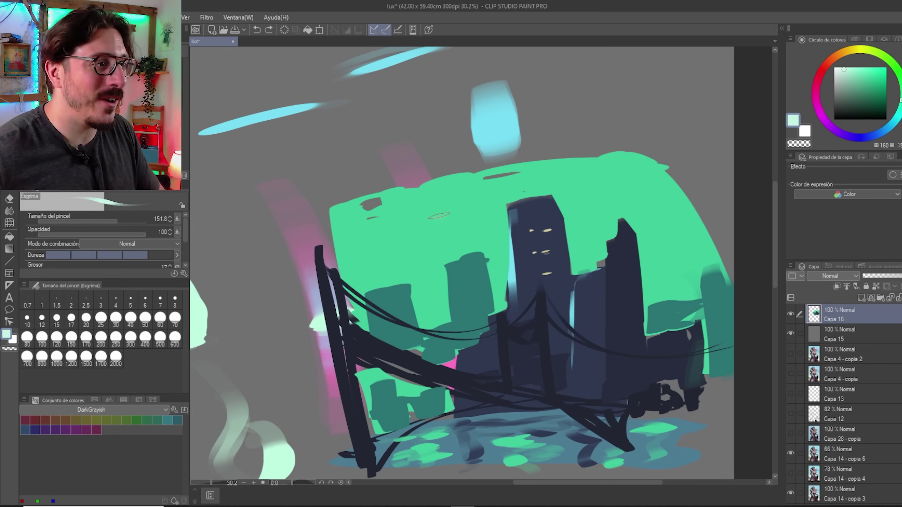
mouse_move(440, 215)
mouse_down()
mouse_move(453, 218)
mouse_move(438, 225)
mouse_up()
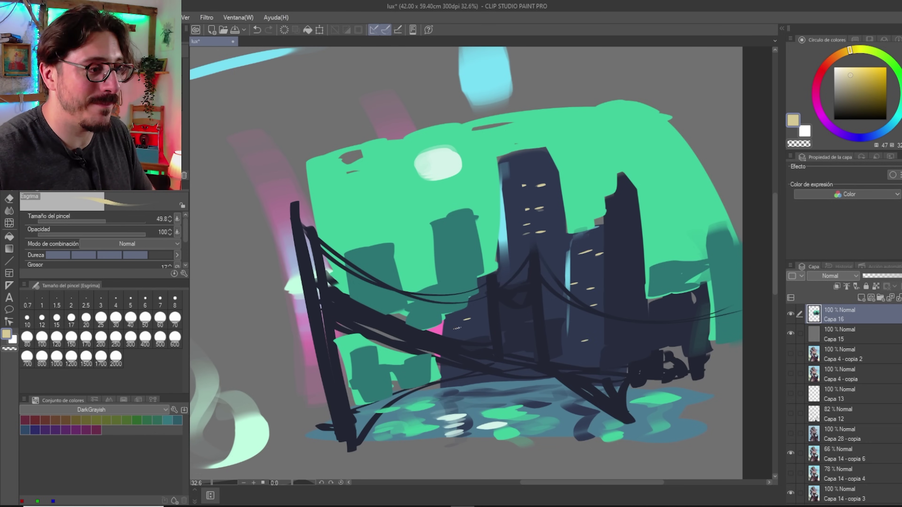
scroll(547, 252, up, 2)
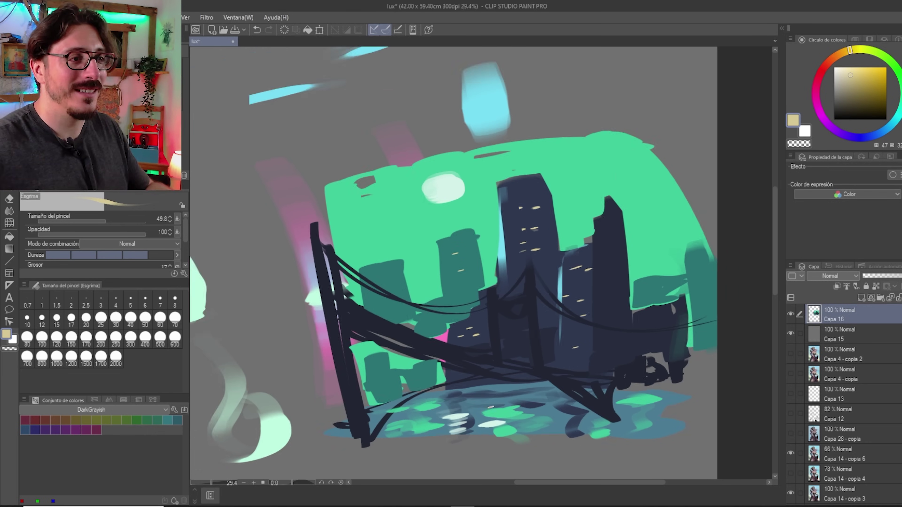
scroll(547, 253, down, 1)
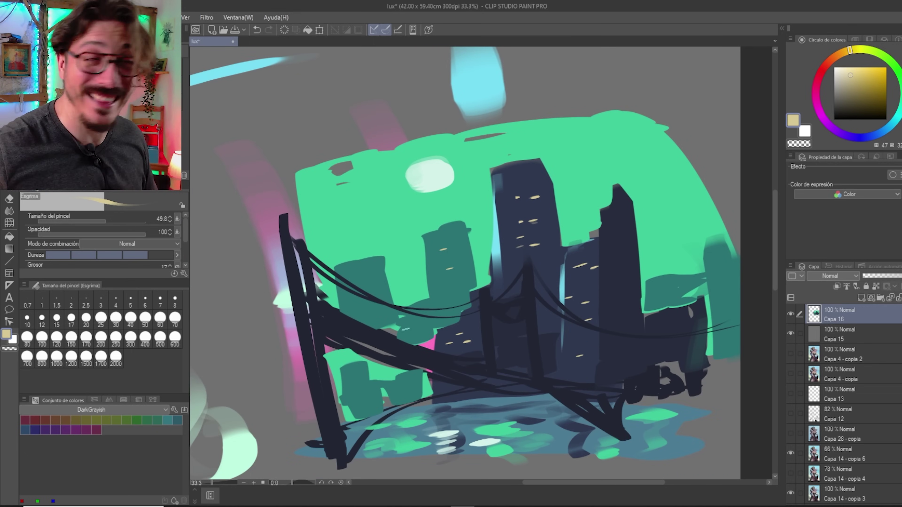
Step: Paint muted dark-green cloud streaks across both sides of the green sky
scroll(514, 433, down, 1)
mouse_move(309, 175)
mouse_down()
mouse_move(395, 182)
mouse_move(308, 192)
mouse_move(365, 185)
mouse_move(336, 199)
mouse_move(314, 195)
mouse_move(353, 185)
mouse_up()
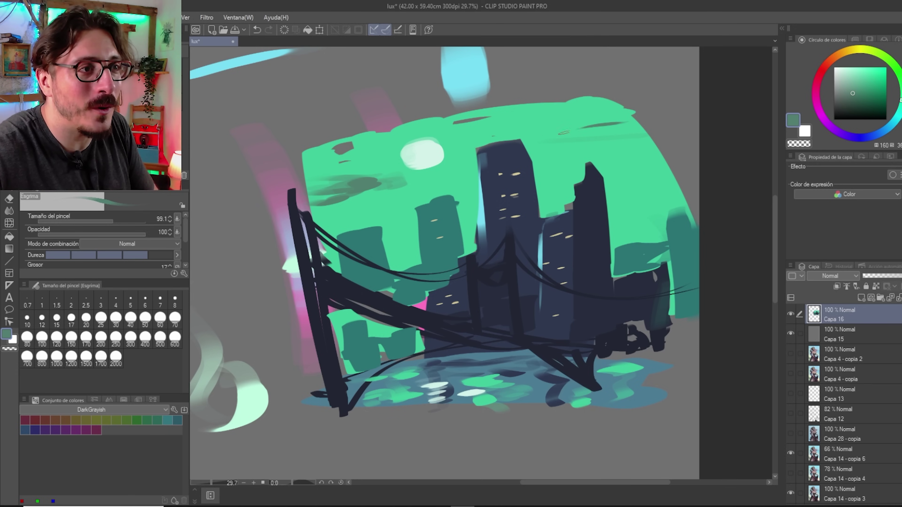
key(ctrl+z)
key(ctrl+y)
mouse_move(562, 128)
mouse_down()
mouse_move(637, 126)
mouse_move(609, 135)
mouse_up()
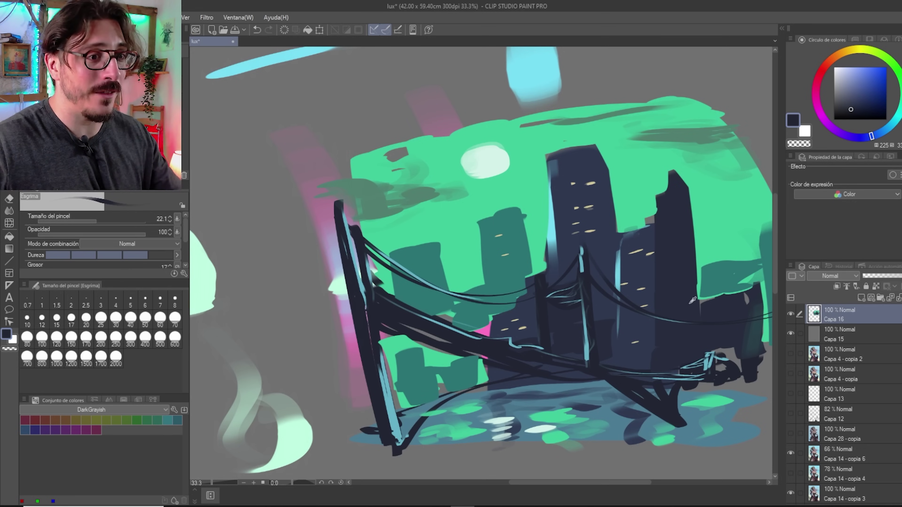
scroll(692, 300, down, 2)
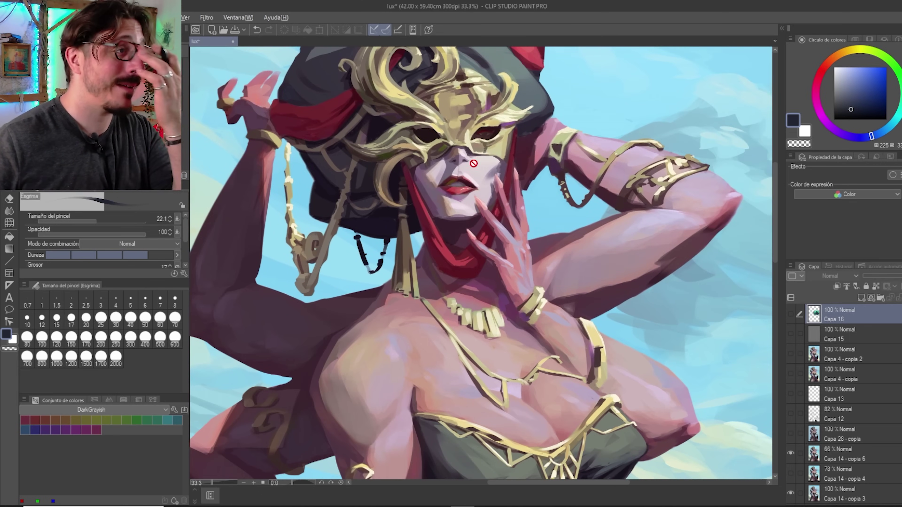
scroll(473, 163, up, 2)
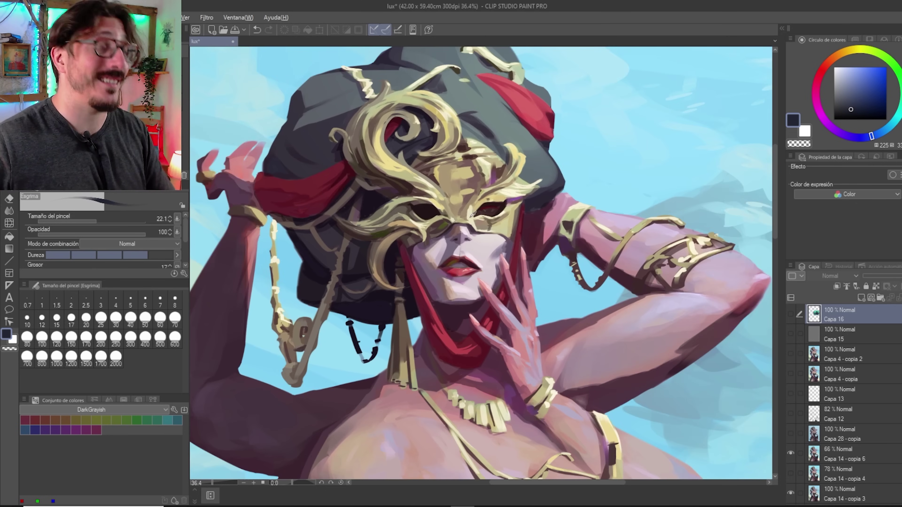
scroll(474, 213, down, 2)
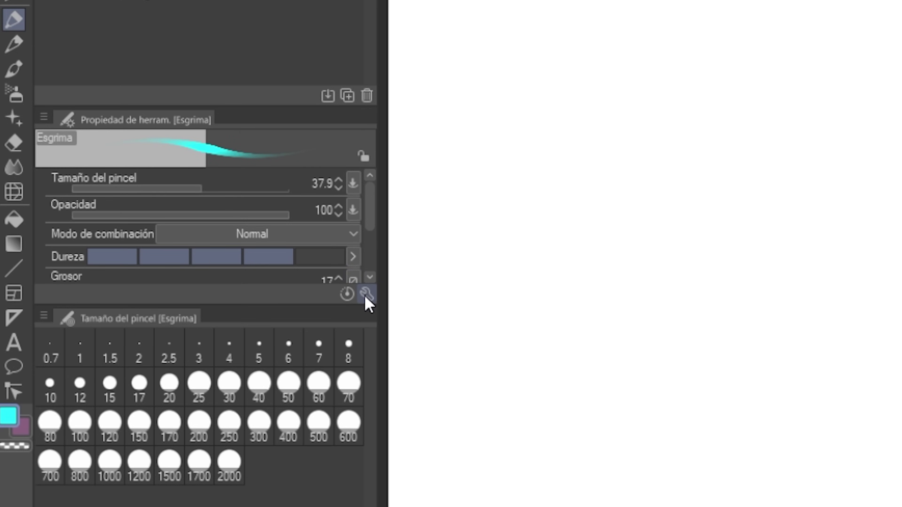
Step: Set the Esgrima brush's paper texture density to 46 and scale to 37 in its detailed settings and test it on the canvas
click(366, 295)
click(516, 206)
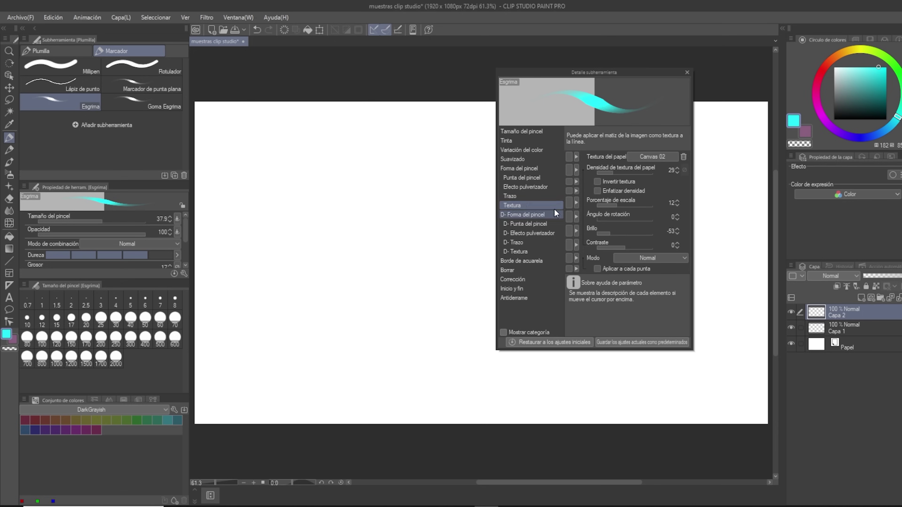
drag(628, 206, 626, 205)
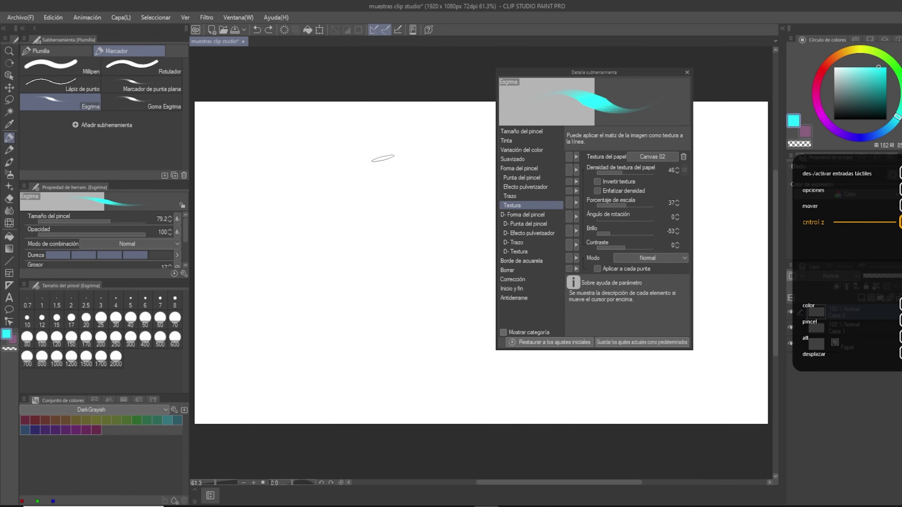
mouse_move(382, 158)
mouse_down()
mouse_move(461, 315)
mouse_move(374, 331)
mouse_up()
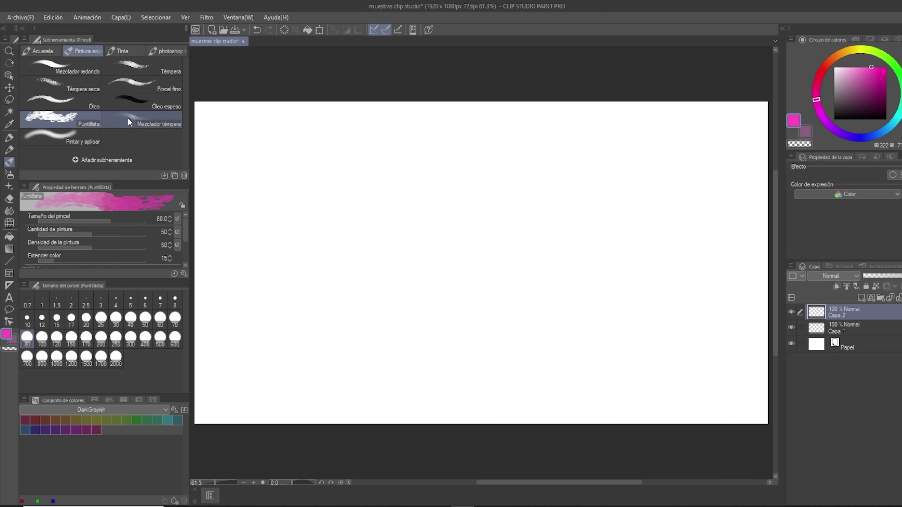
Step: Duplicate the Témpera brush as "Nombre del pincel" and use the copy to work on the pink, green and yellow test patch
click(133, 70)
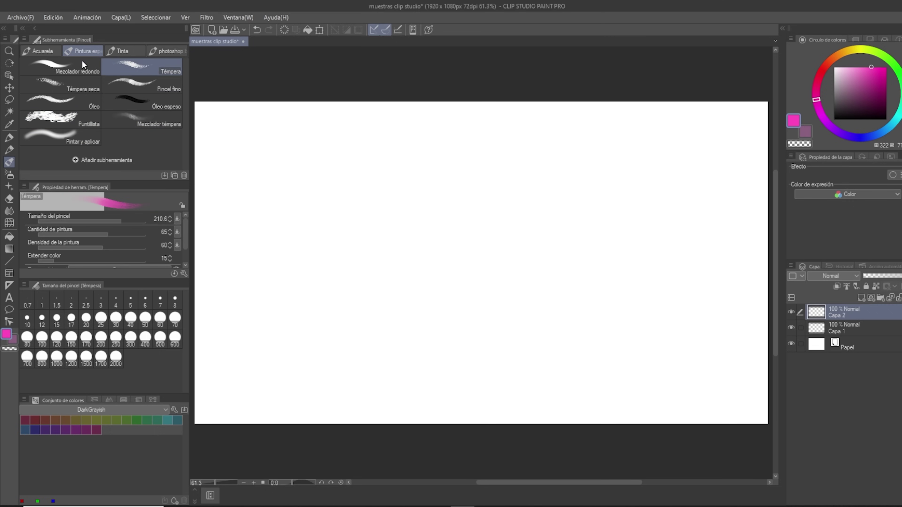
right_click(135, 70)
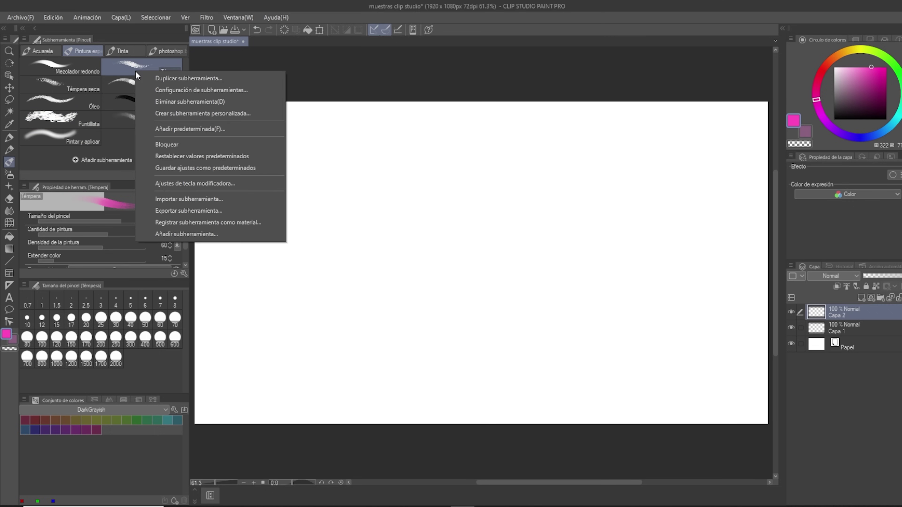
click(171, 79)
text(N)
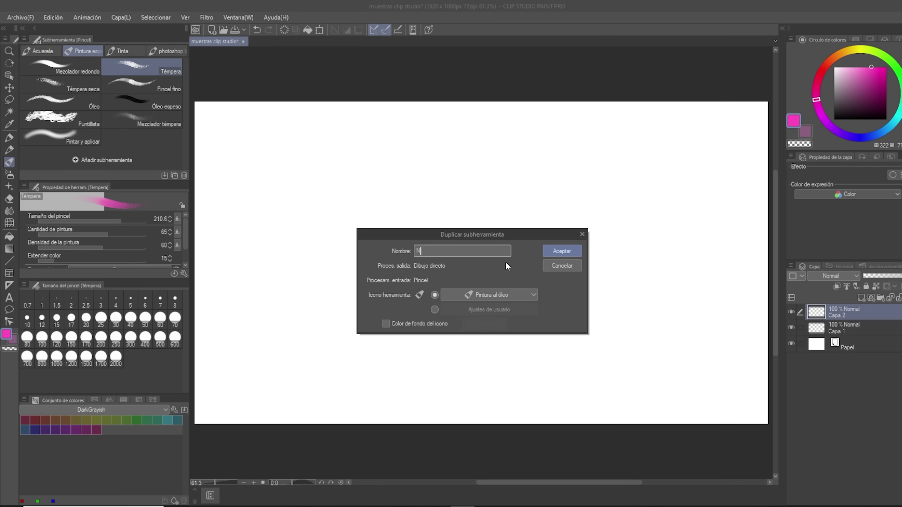
text(ombre)
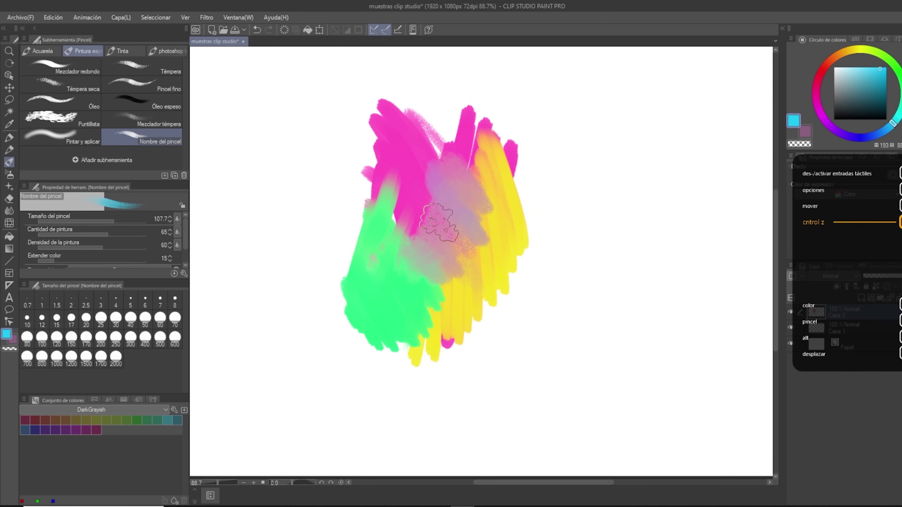
mouse_move(428, 227)
mouse_down()
mouse_move(469, 315)
mouse_move(507, 378)
mouse_up()
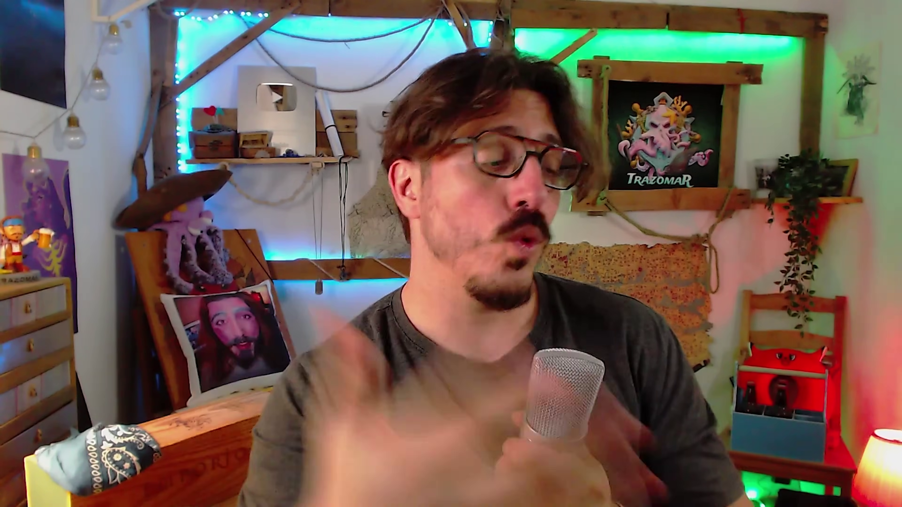
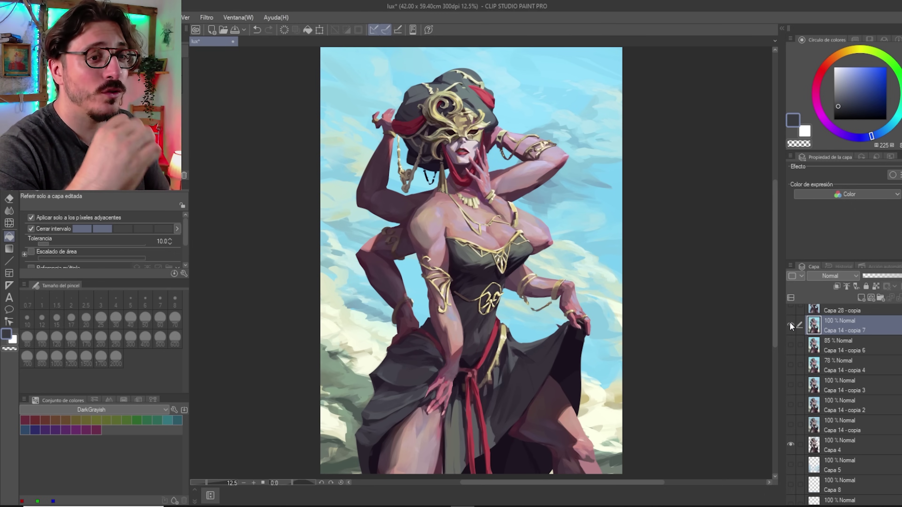
Step: Hide and show layer Capa 14 - copia 7 to compare the painting's colours with and without it
click(790, 324)
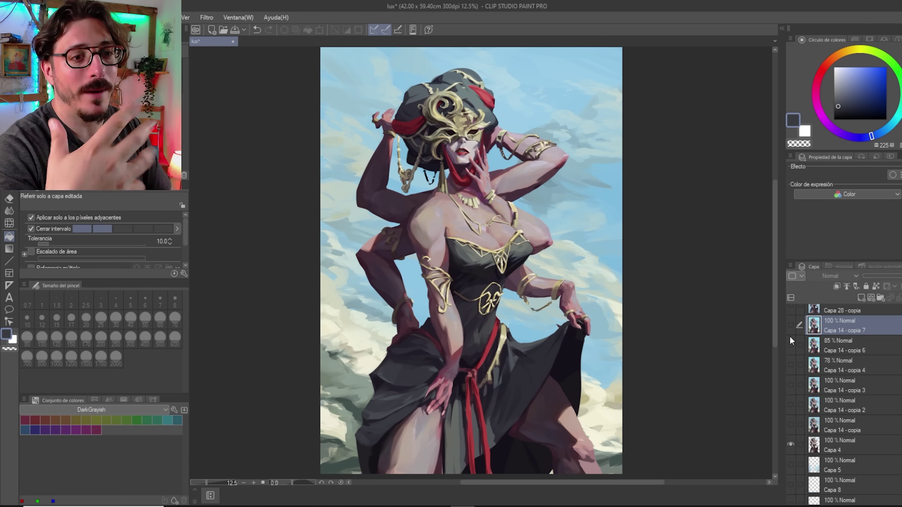
click(790, 324)
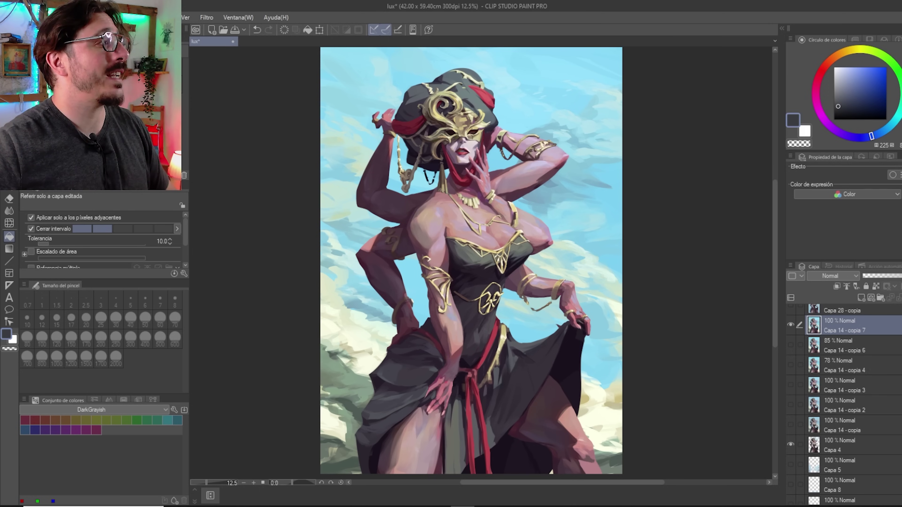
Step: Test the midtones' cyan–red balance on layer Capa 14 - copia 7 at levels up to 73, bringing it back to 3
click(52, 17)
mouse_move(82, 252)
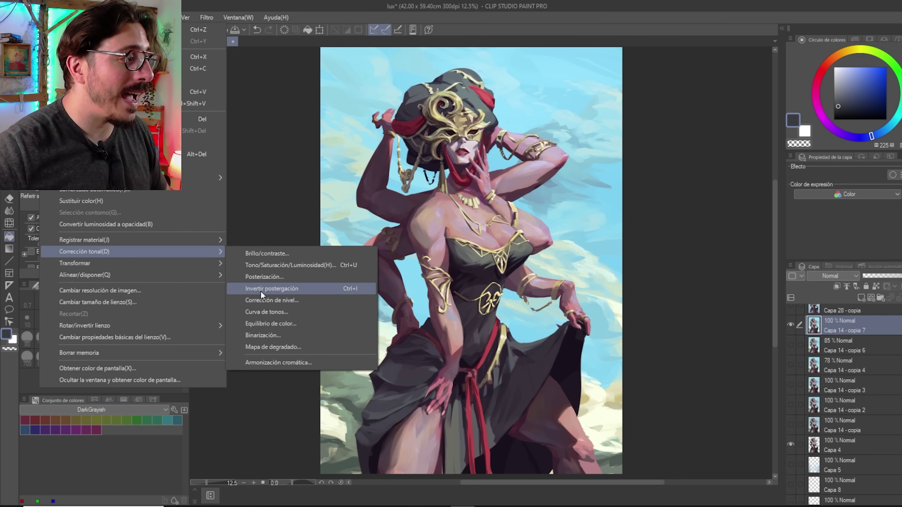
click(259, 323)
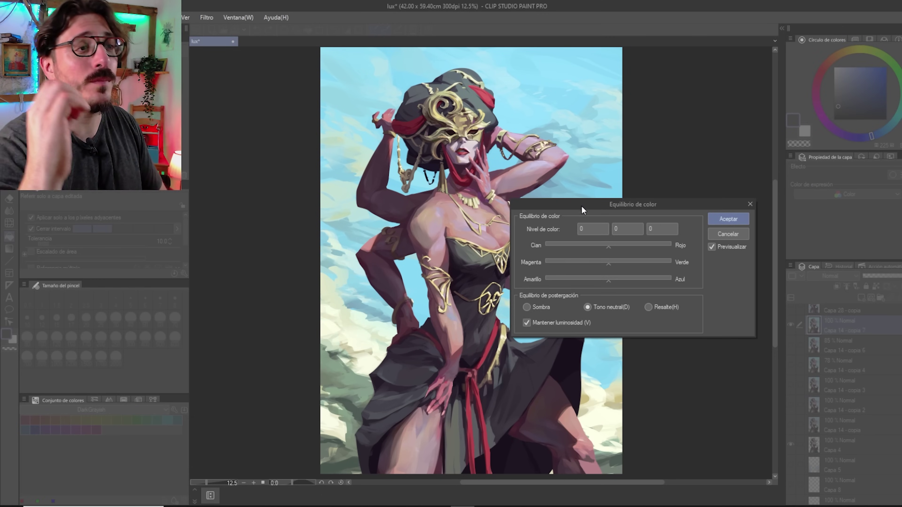
drag(584, 206, 568, 212)
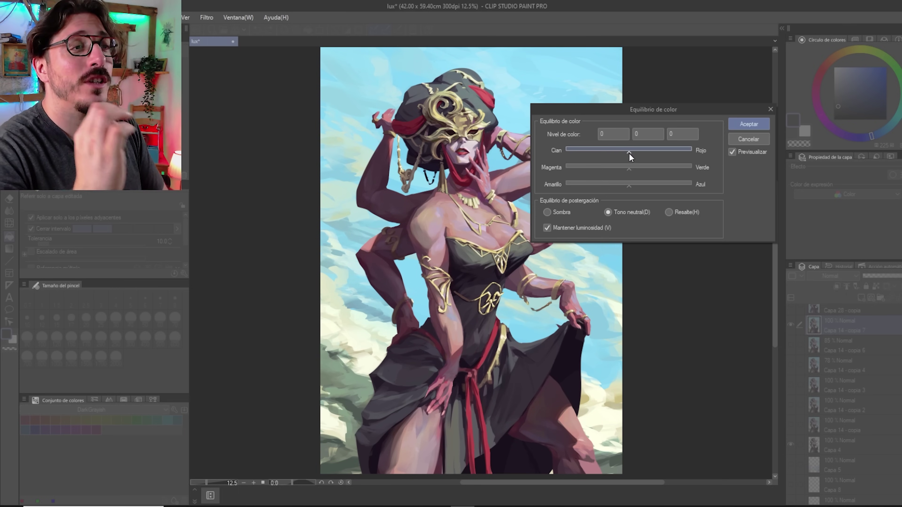
drag(630, 153, 636, 153)
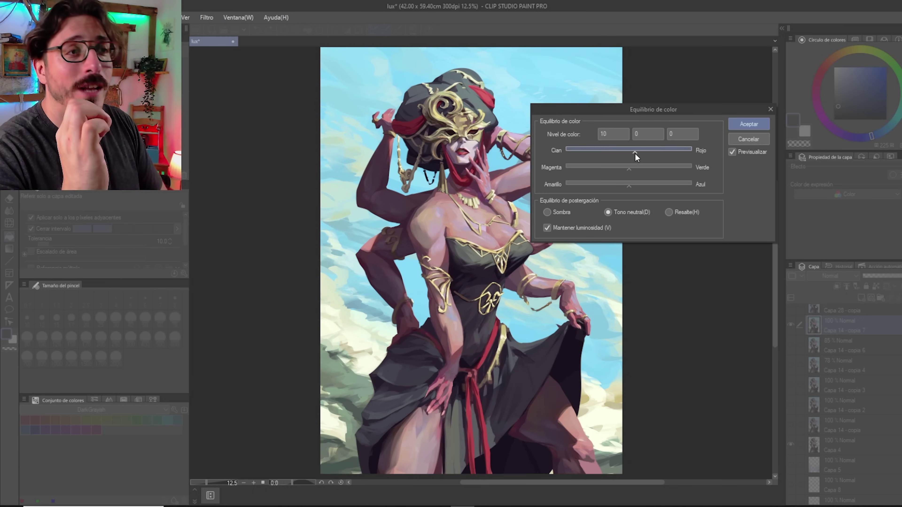
drag(638, 153, 666, 154)
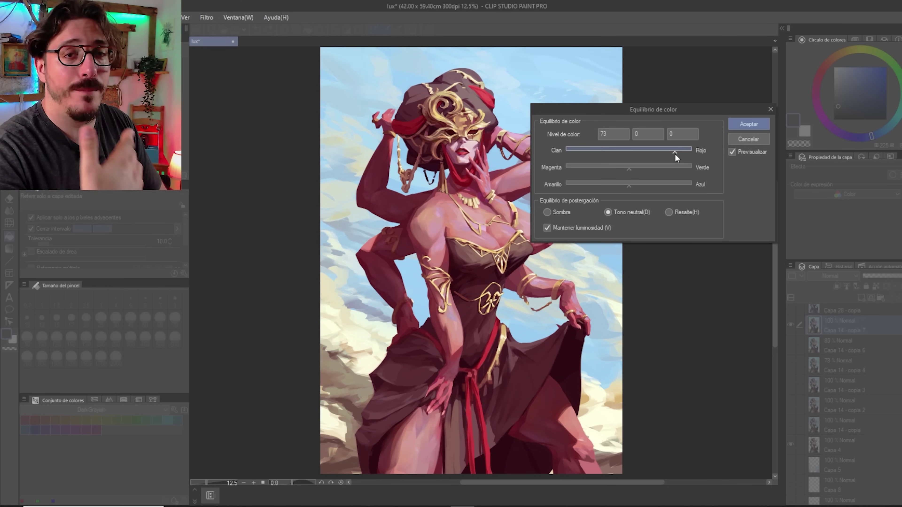
drag(674, 156, 654, 161)
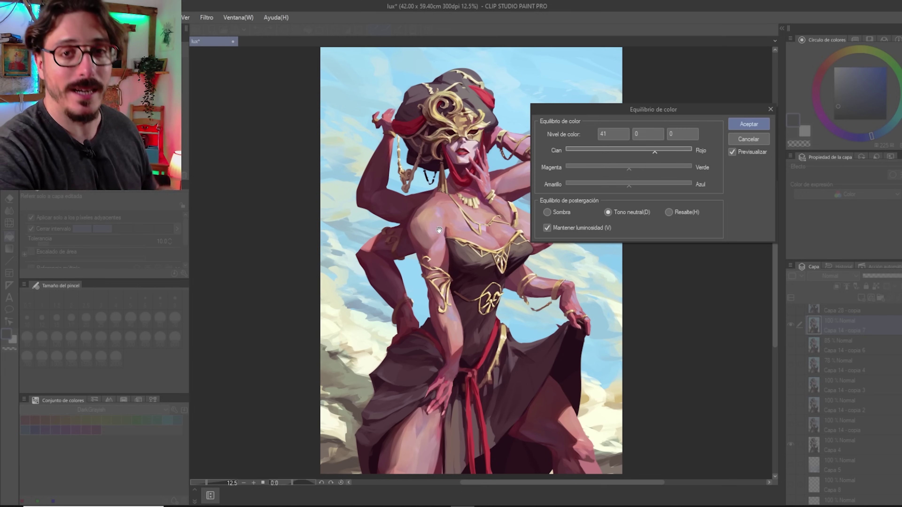
drag(654, 151, 633, 168)
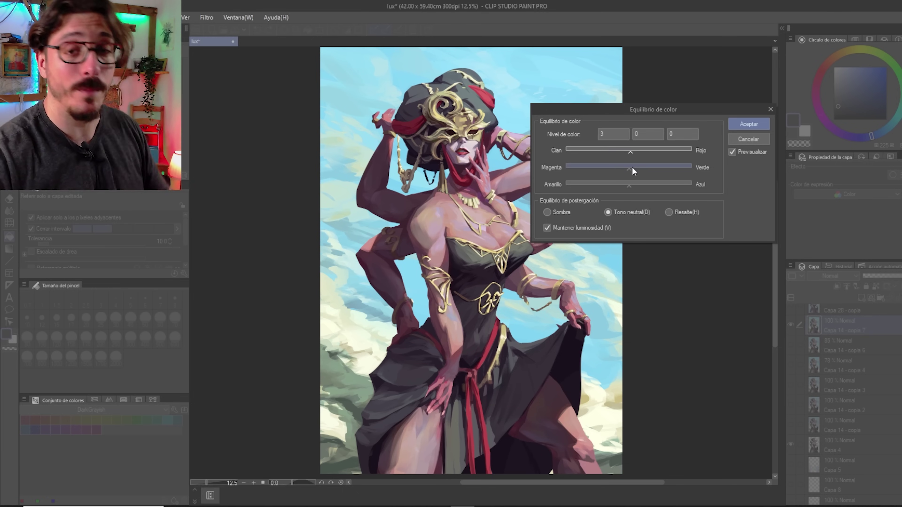
Step: Try yellow–blue levels of -5 and 4 on the highlights and confirm the colour balance
key(alt+h)
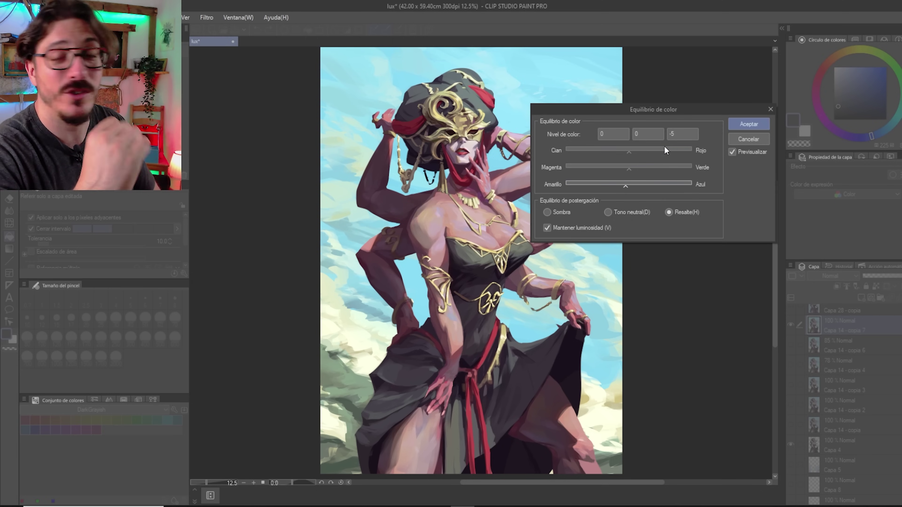
click(674, 134)
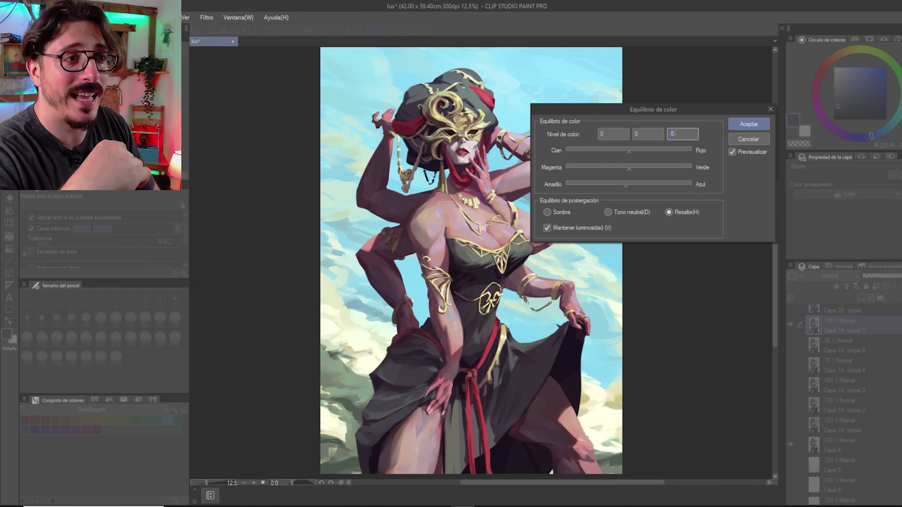
drag(626, 187, 623, 186)
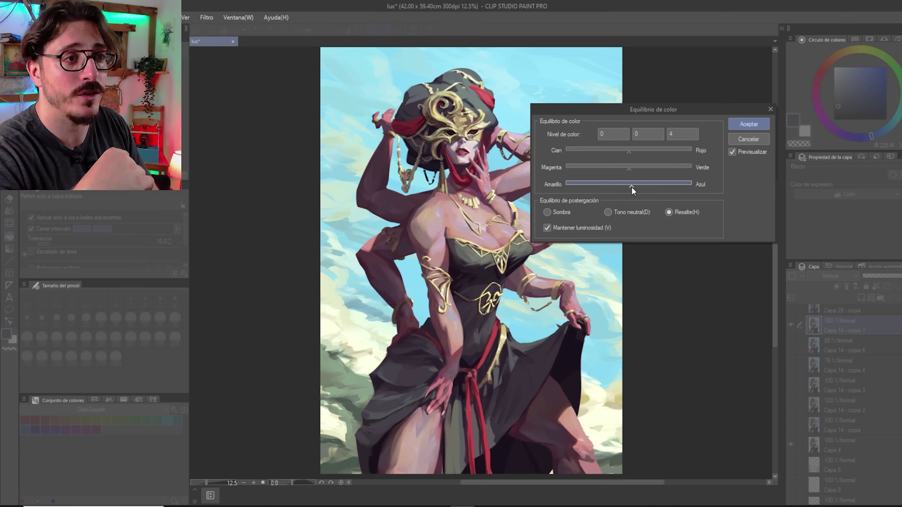
key(Return)
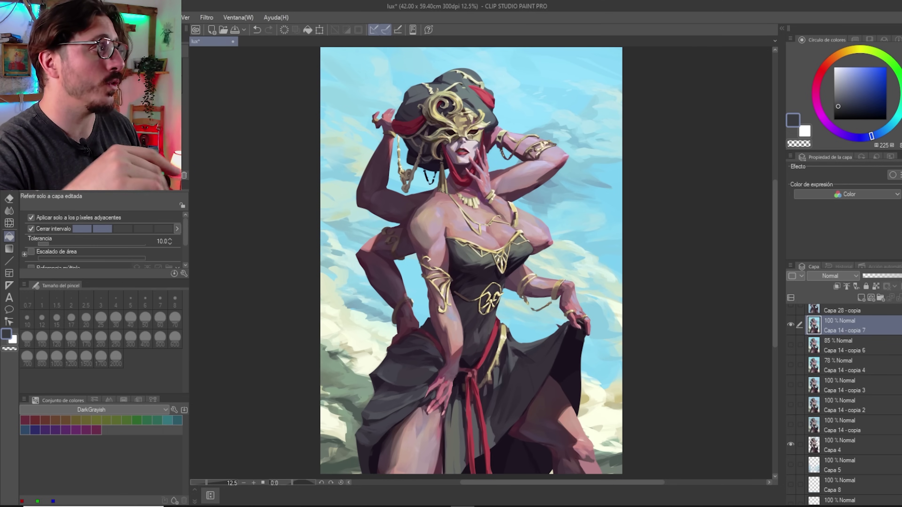
Step: Try a hue shift of -42 in the Hue/Saturation/Luminosity correction, reset the hue to 0 and raise the saturation slightly
click(53, 17)
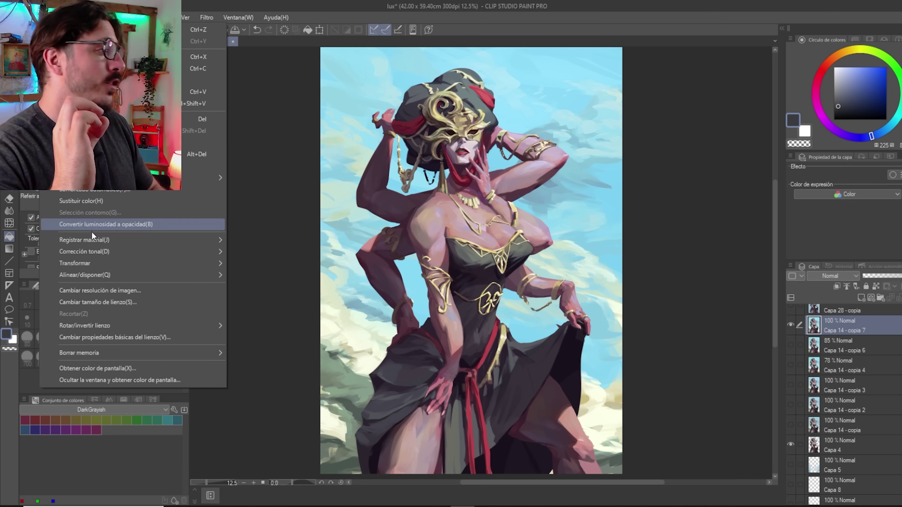
mouse_move(105, 254)
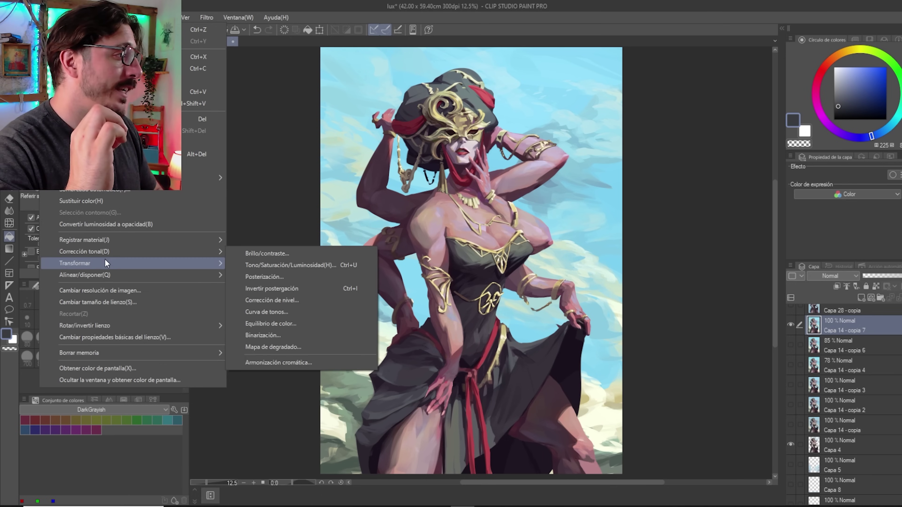
click(276, 264)
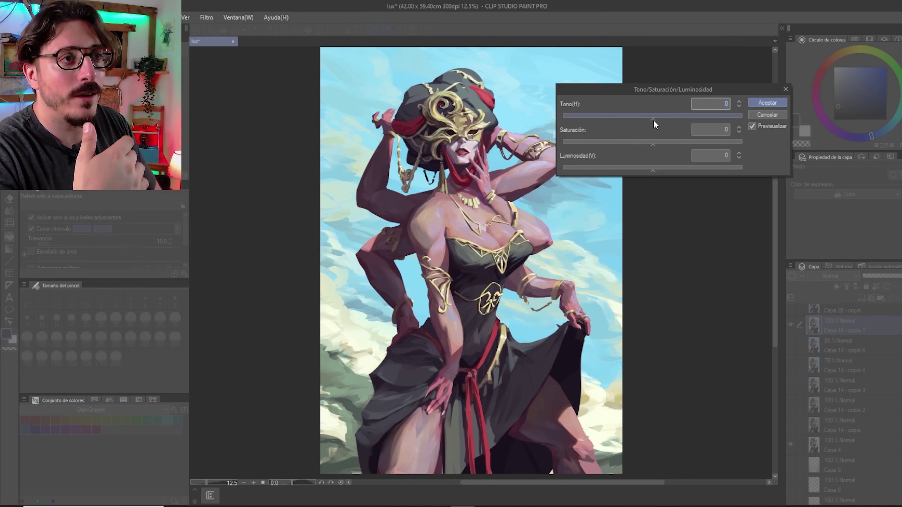
drag(652, 119, 630, 121)
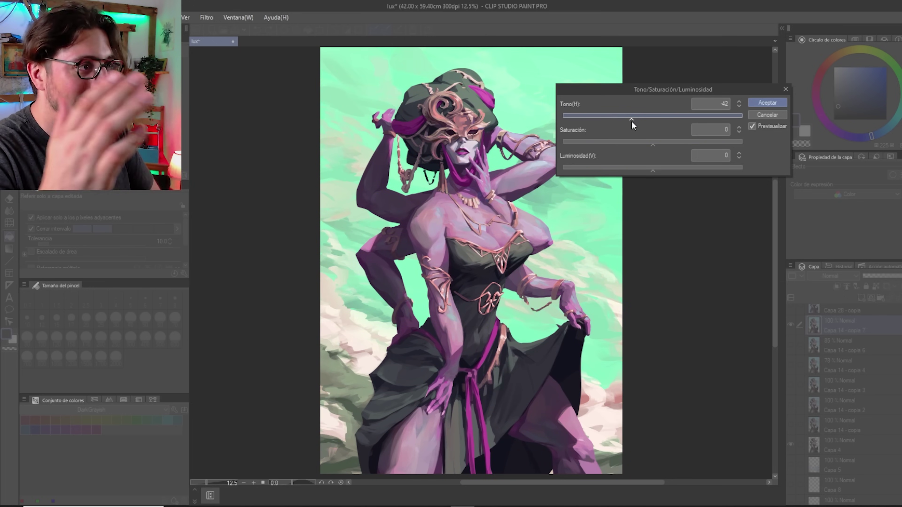
drag(631, 121, 657, 123)
drag(739, 103, 739, 106)
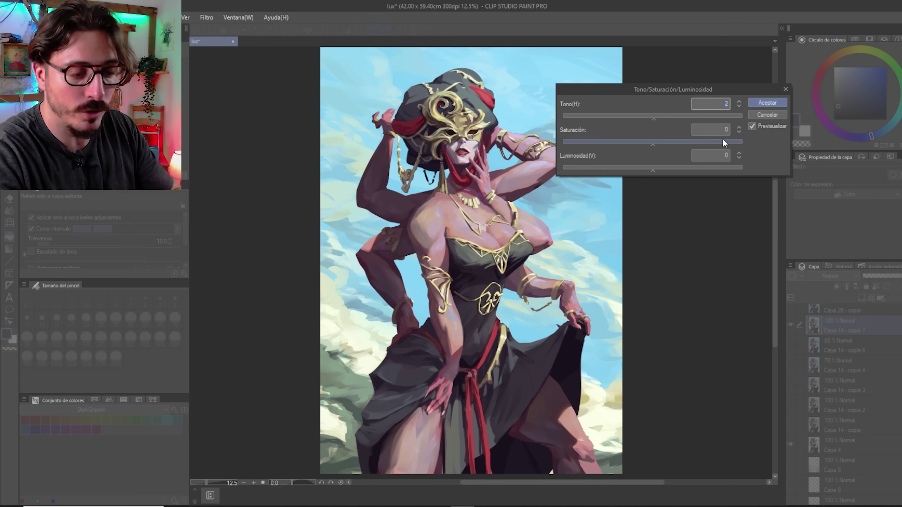
text(0)
drag(652, 144, 664, 148)
key(Return)
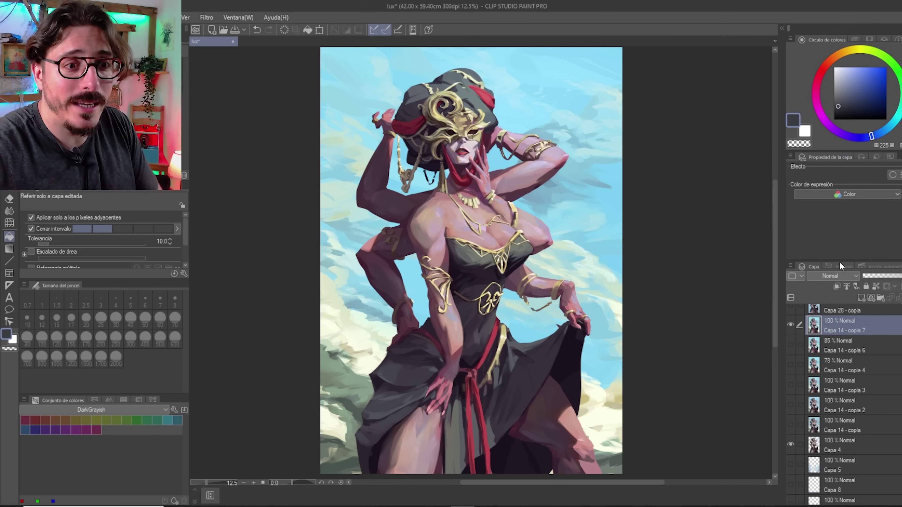
Step: Hide layer Capa 14 - copia 7, select Capa 4 and sample skin tones from the figure's chest and shoulder
click(789, 324)
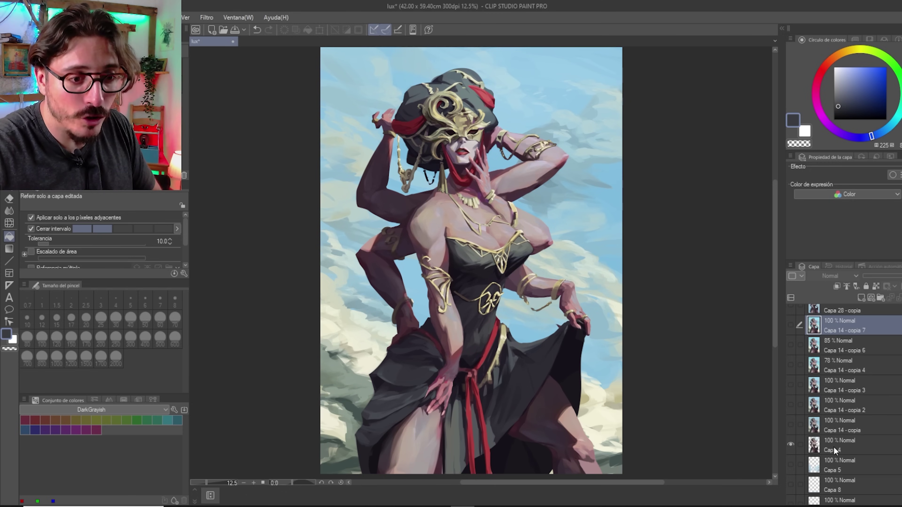
click(844, 451)
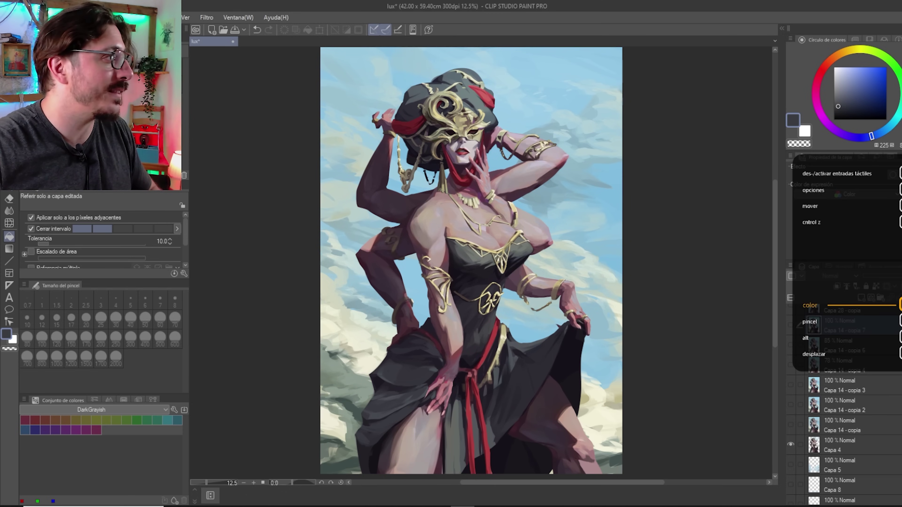
alt+click(466, 221)
alt+click(477, 215)
alt+click(497, 242)
alt+click(449, 222)
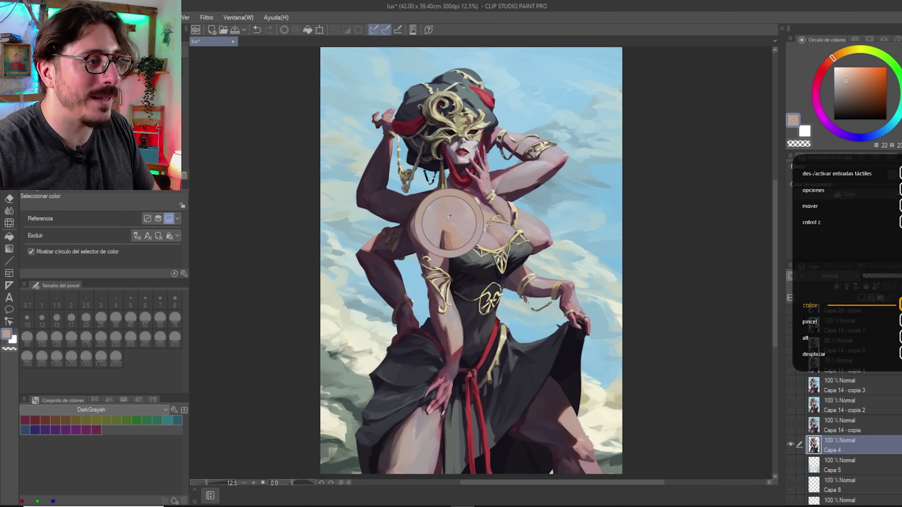
alt+click(427, 219)
alt+click(436, 207)
alt+click(451, 214)
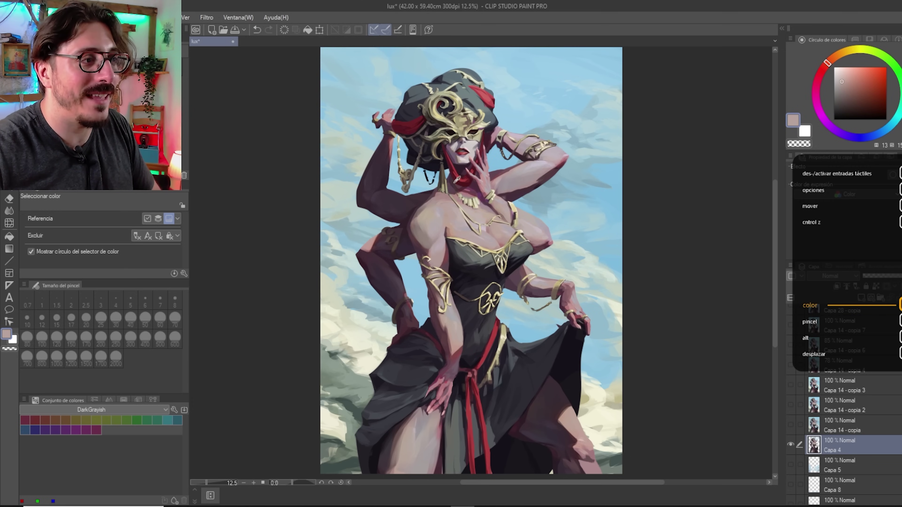
Step: Sample the red beside the figure's neck and the light blue of the sky as drawing colours
alt+click(460, 173)
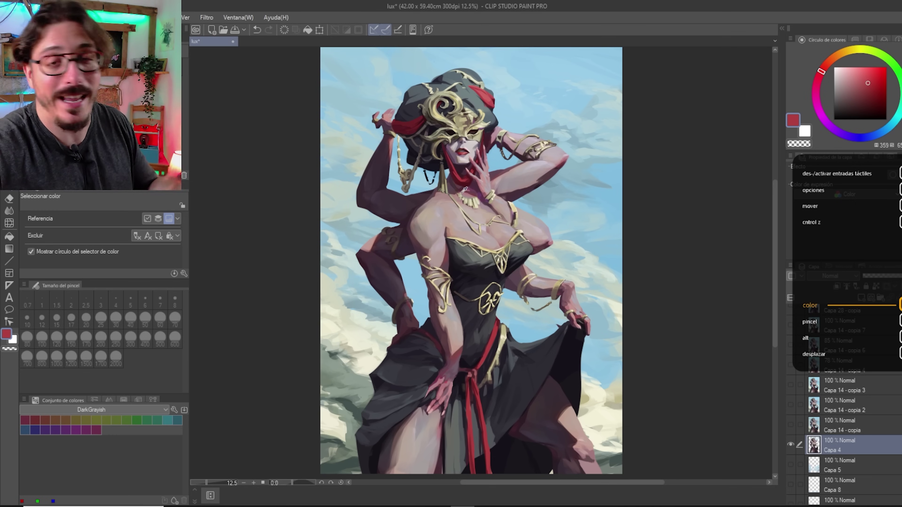
key(b)
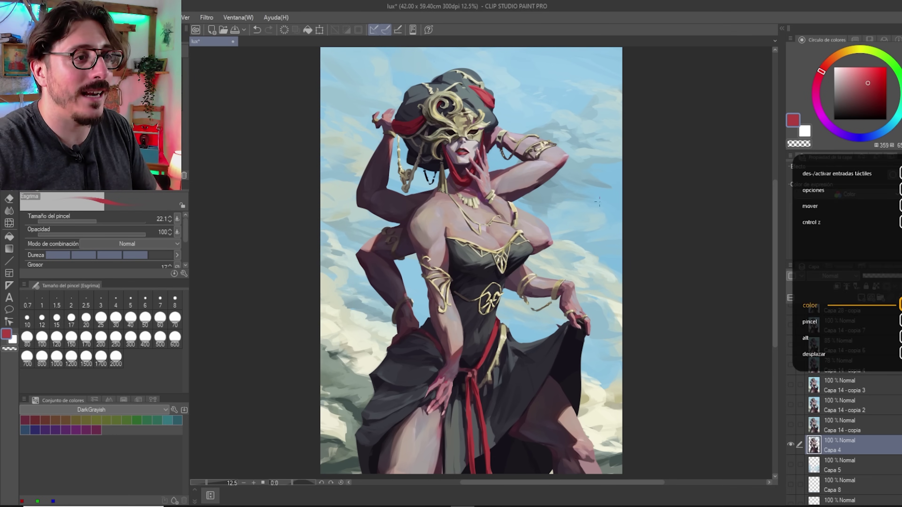
key(i)
click(609, 195)
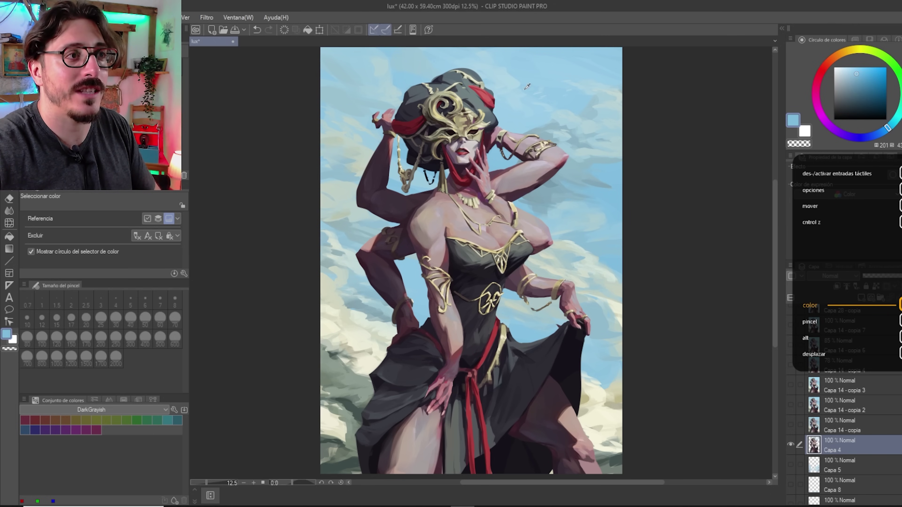
Step: Sample the light blue of the sky and the gold of the mask as drawing colours, returning to the Esgrima brush
click(529, 84)
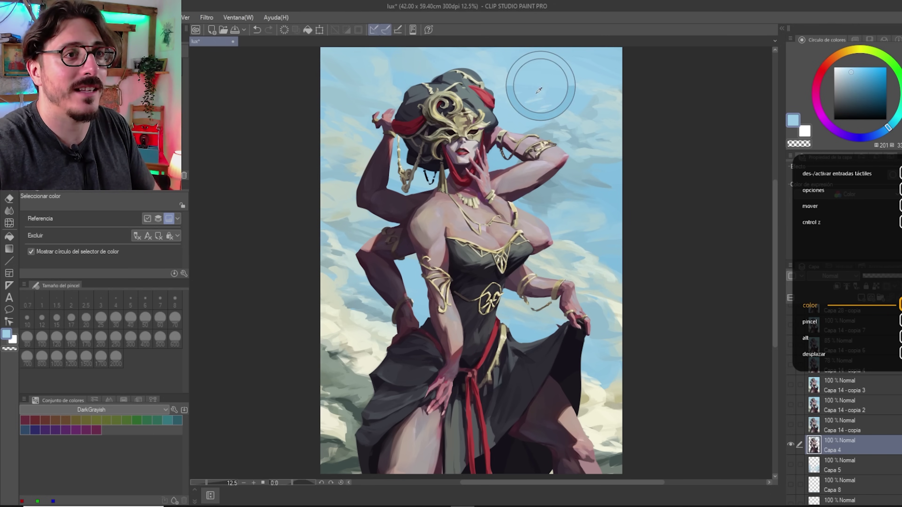
click(463, 120)
key(b)
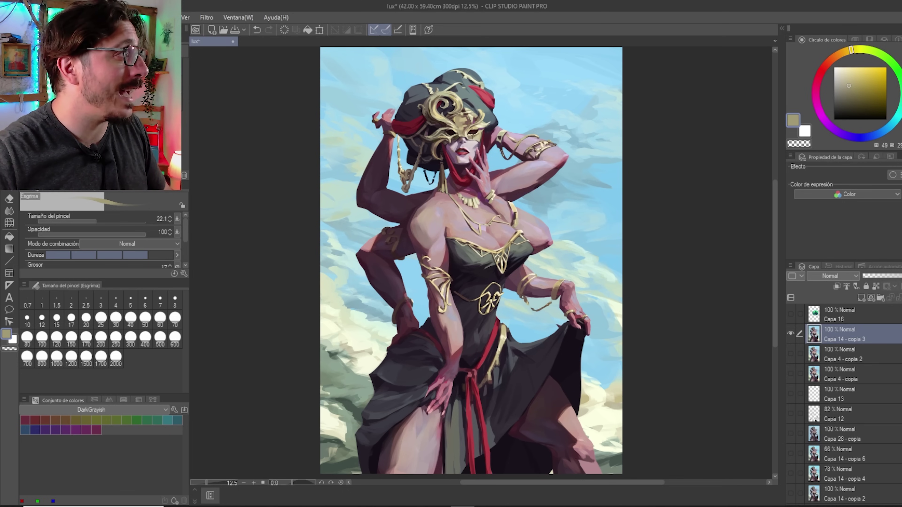
Step: Apply an RGB level correction to layer Capa 14 - copia 3 with the output black point raised to lighten the dark areas
click(50, 17)
mouse_move(101, 251)
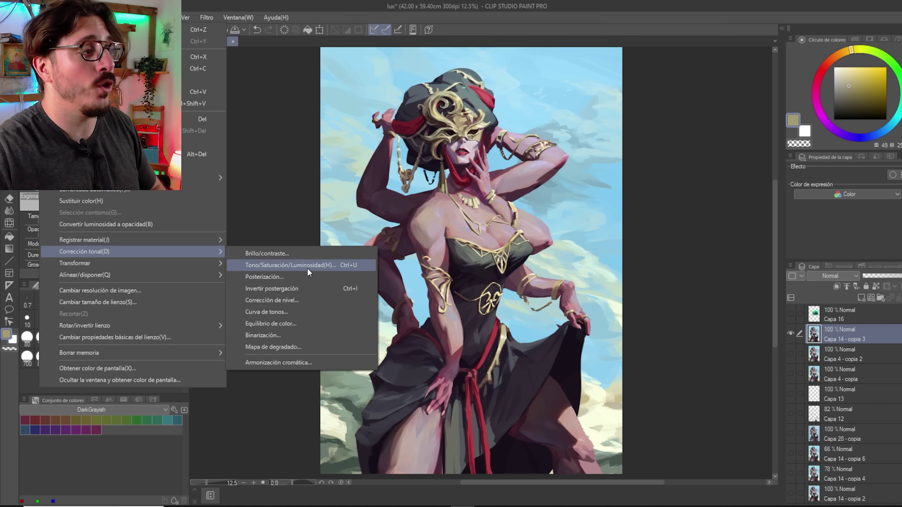
click(268, 300)
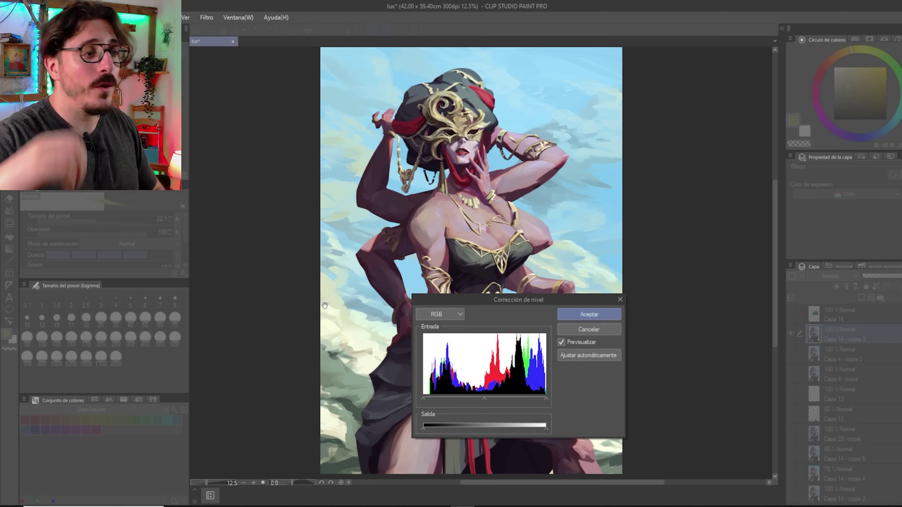
mouse_move(509, 298)
mouse_down()
mouse_move(418, 188)
mouse_move(460, 195)
mouse_move(499, 283)
mouse_up()
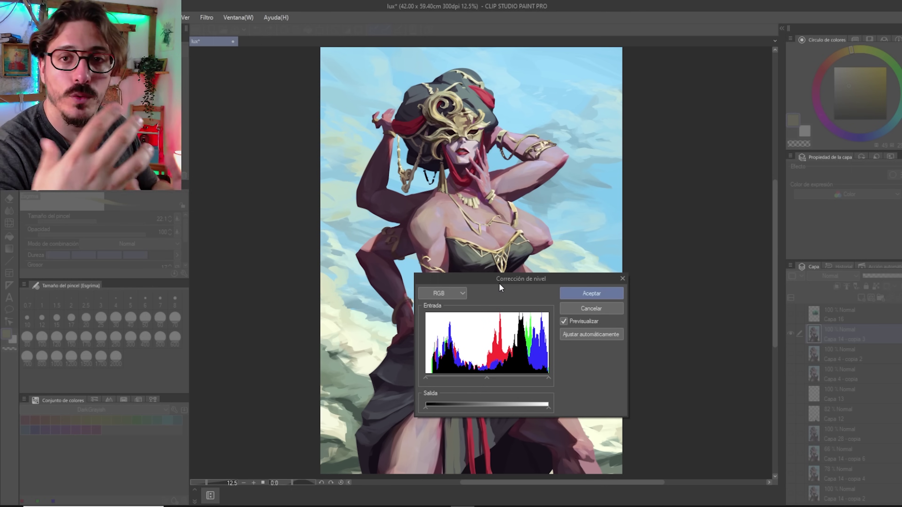
drag(574, 279, 466, 216)
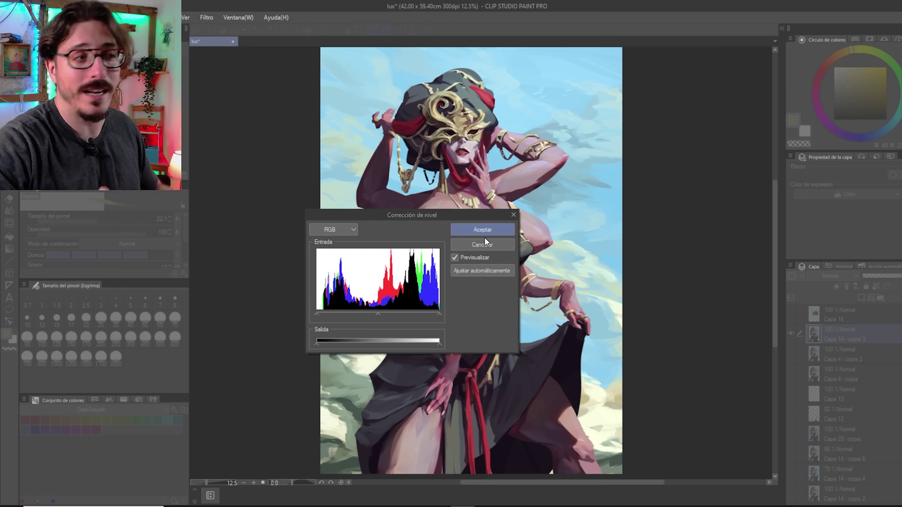
drag(443, 211, 555, 123)
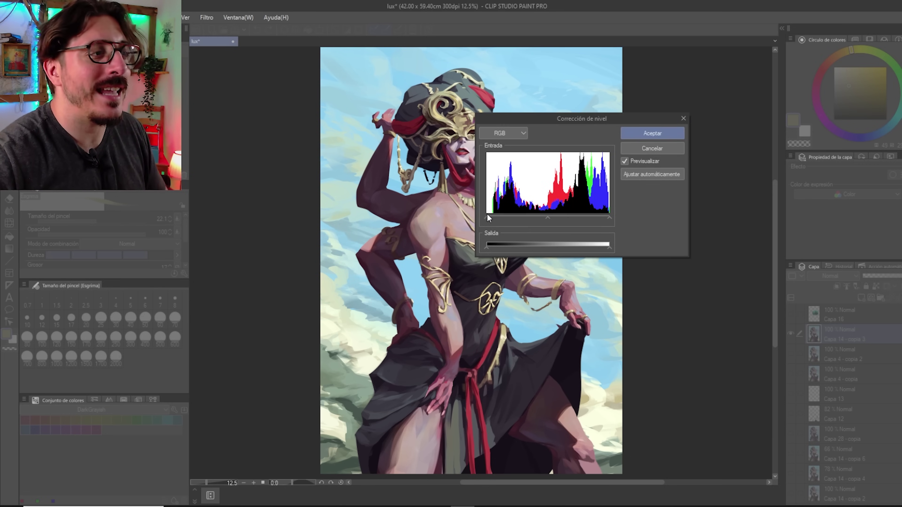
drag(515, 122, 511, 117)
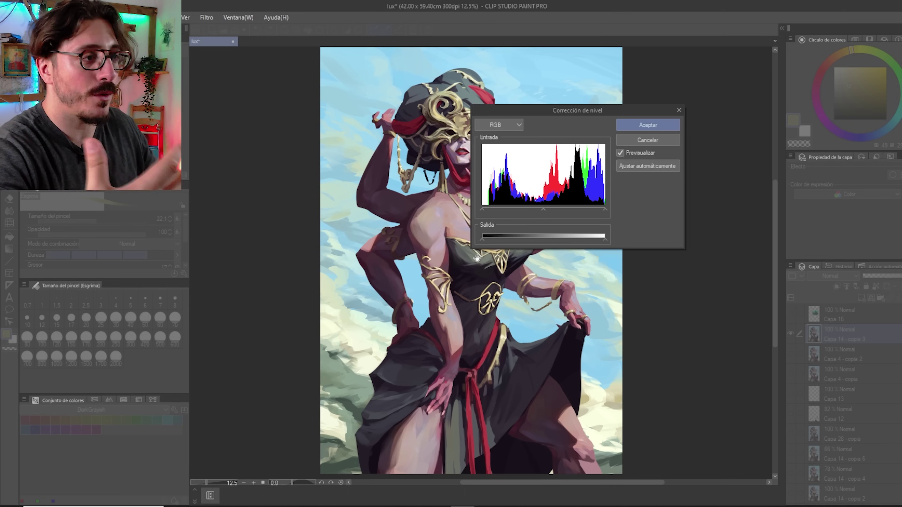
drag(563, 107, 477, 125)
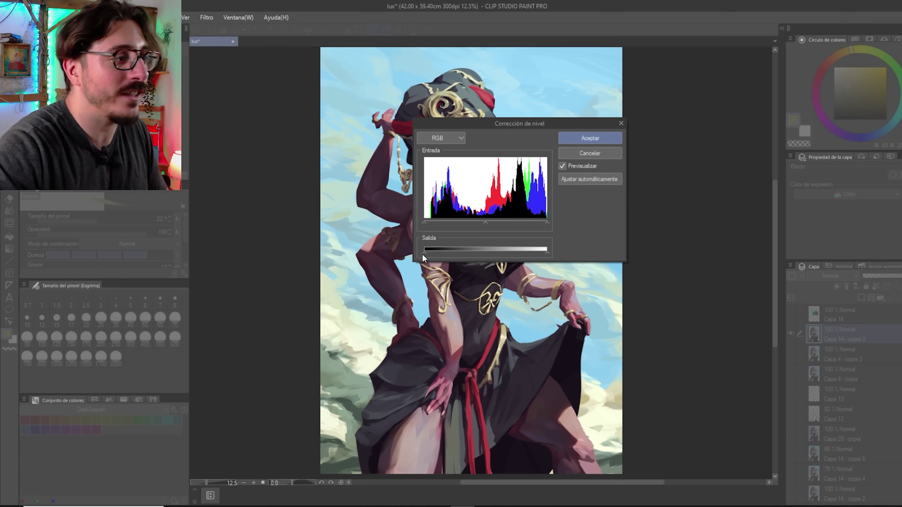
drag(424, 252, 431, 253)
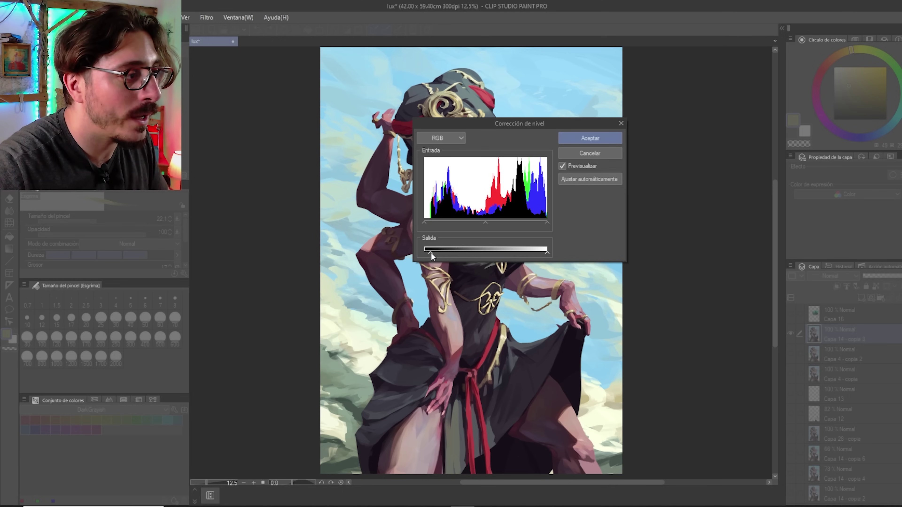
drag(487, 129, 584, 98)
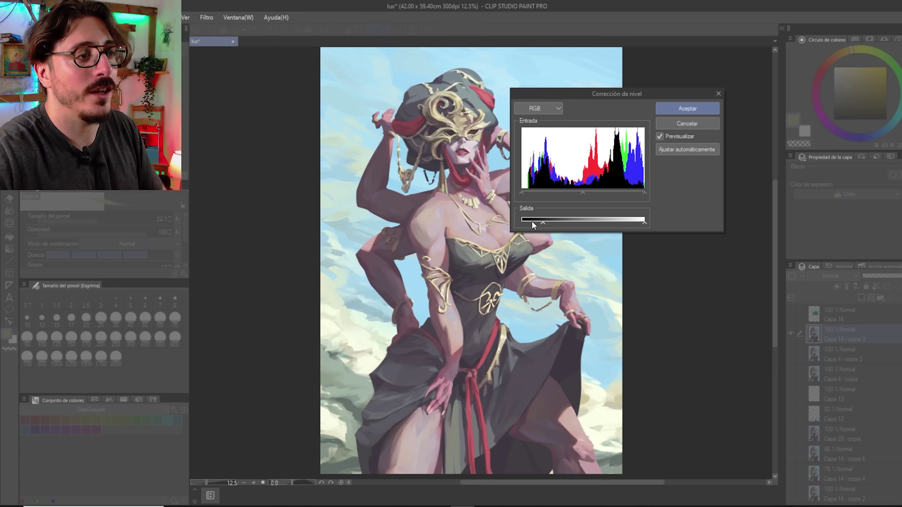
click(679, 109)
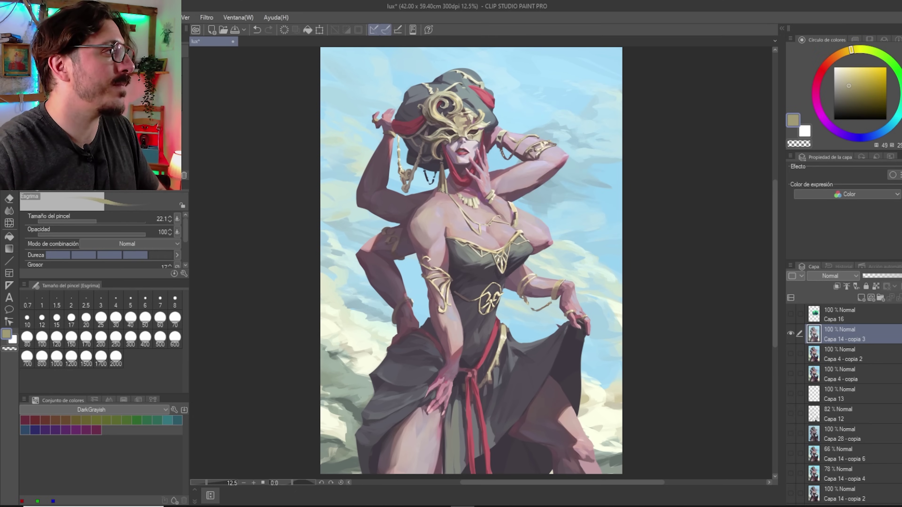
Step: Reopen the level correction to check the histogram, cancel it and undo the applied levels change
click(50, 17)
click(272, 300)
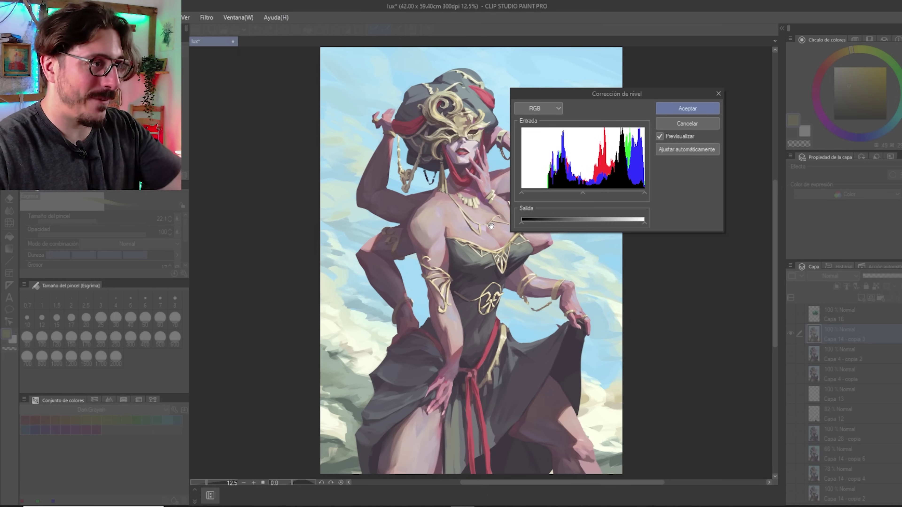
click(679, 124)
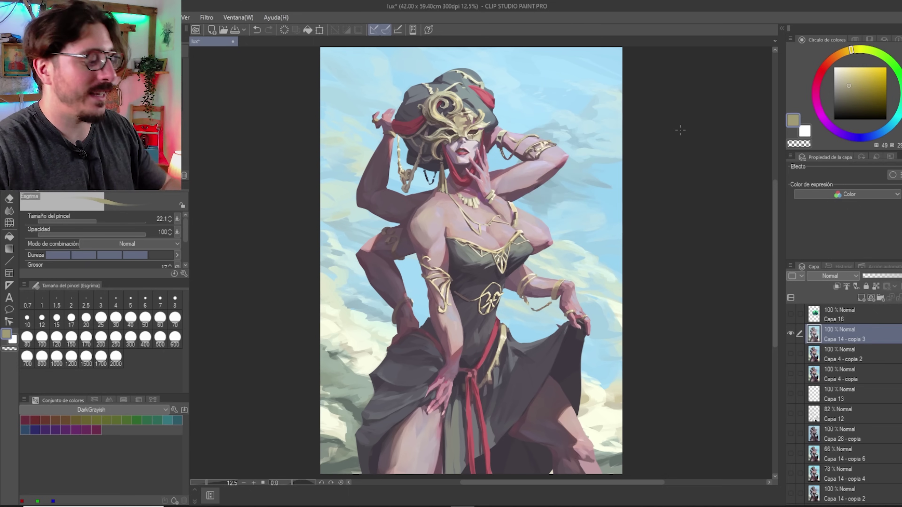
key(ctrl+z)
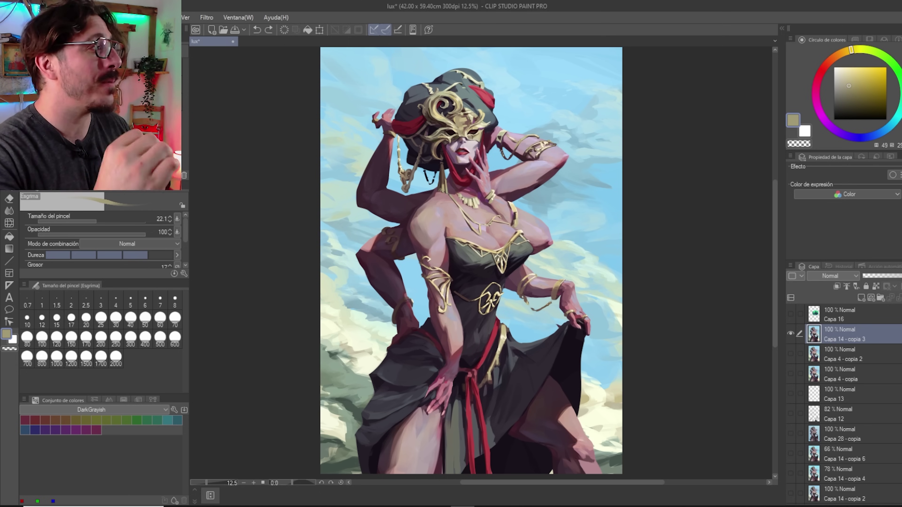
Step: Try a colour match (Armonización cromática) on Capa 14 - copia 3 using the blue-and-yellow illustration as the source image
click(50, 17)
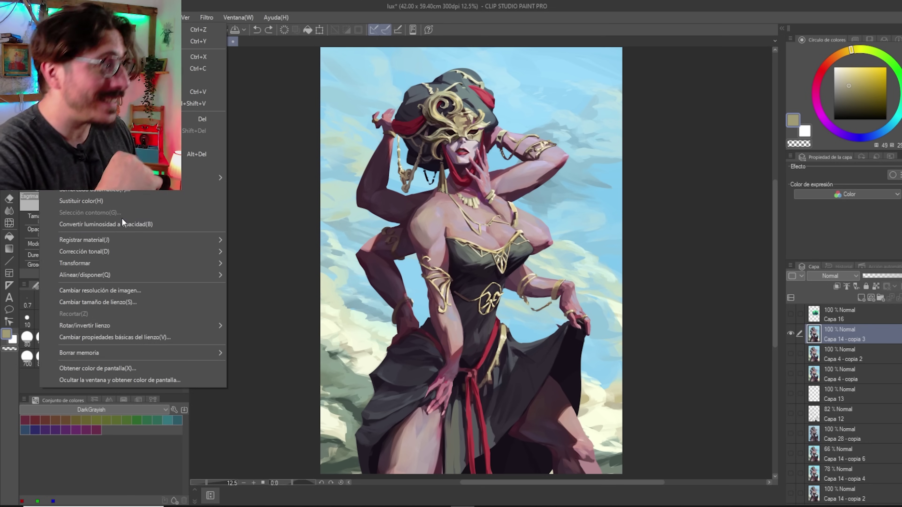
mouse_move(102, 252)
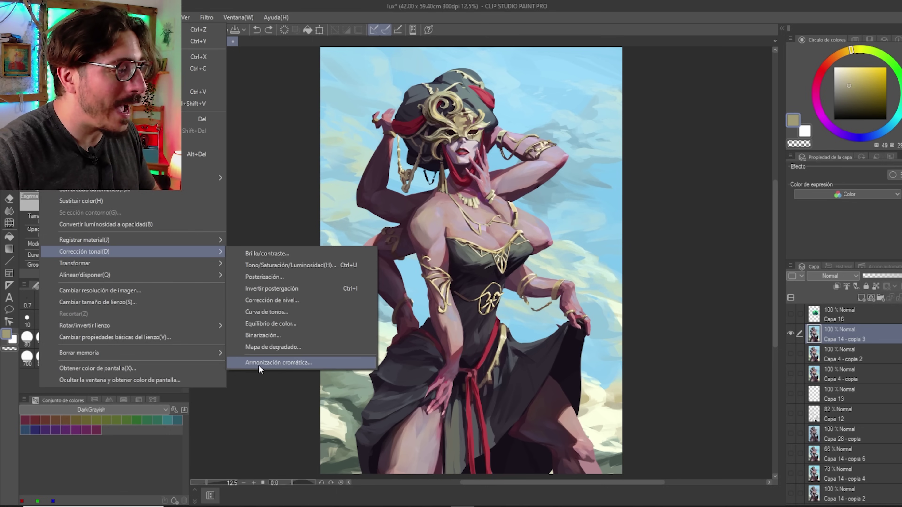
click(289, 365)
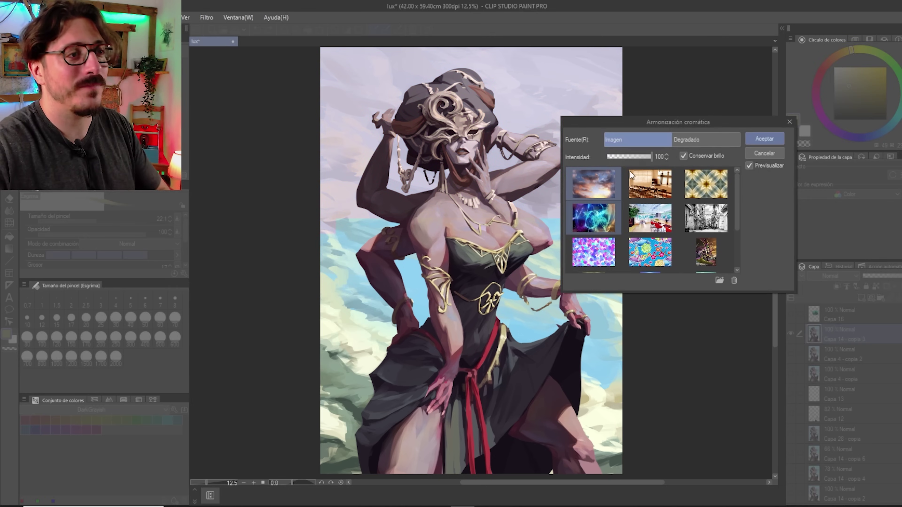
mouse_move(655, 118)
mouse_down()
mouse_move(602, 134)
mouse_move(614, 115)
mouse_move(631, 123)
mouse_up()
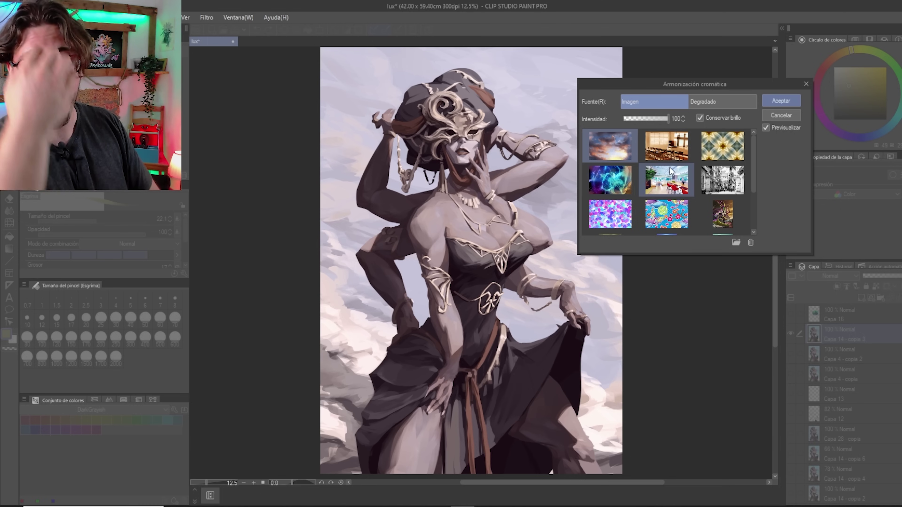
drag(753, 176, 752, 209)
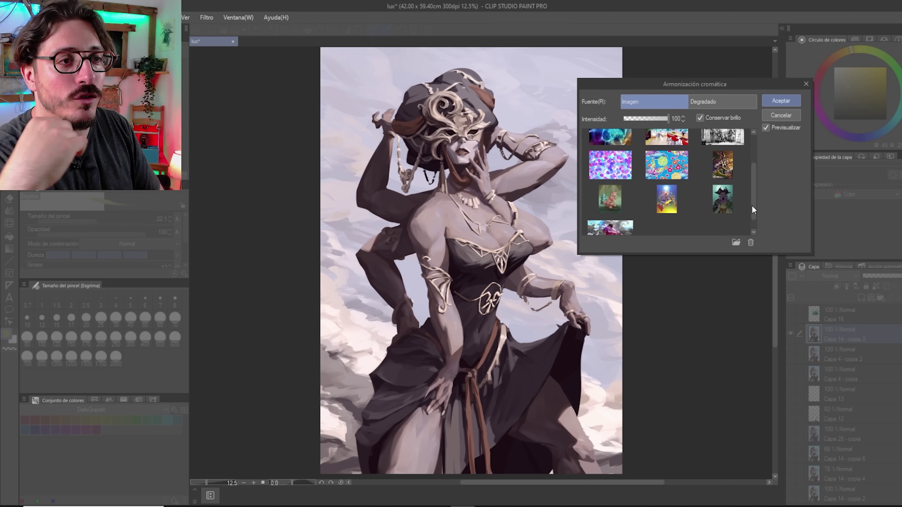
click(664, 202)
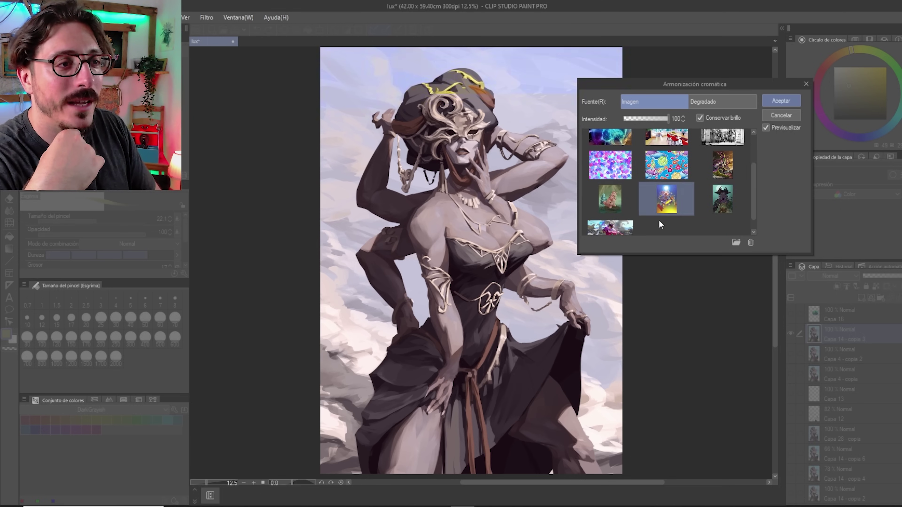
scroll(753, 195, up, 2)
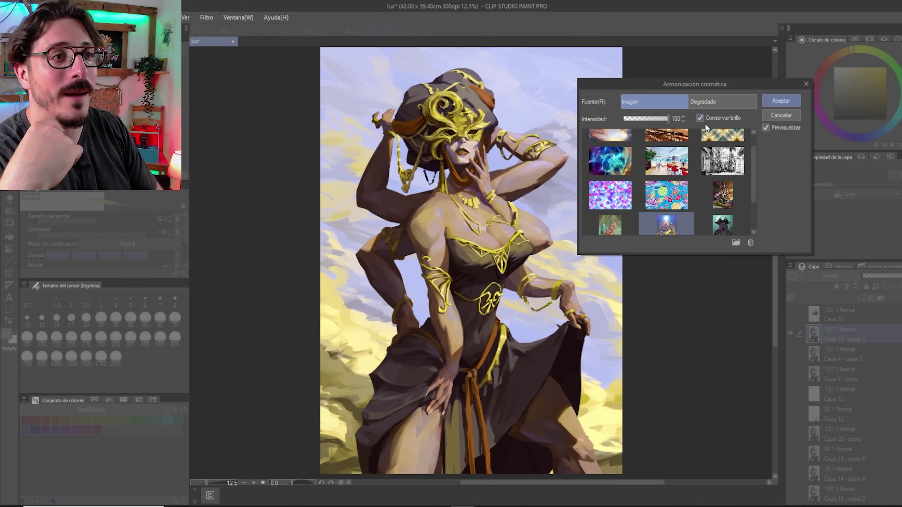
scroll(753, 185, down, 1)
scroll(752, 183, up, 2)
scroll(750, 175, up, 1)
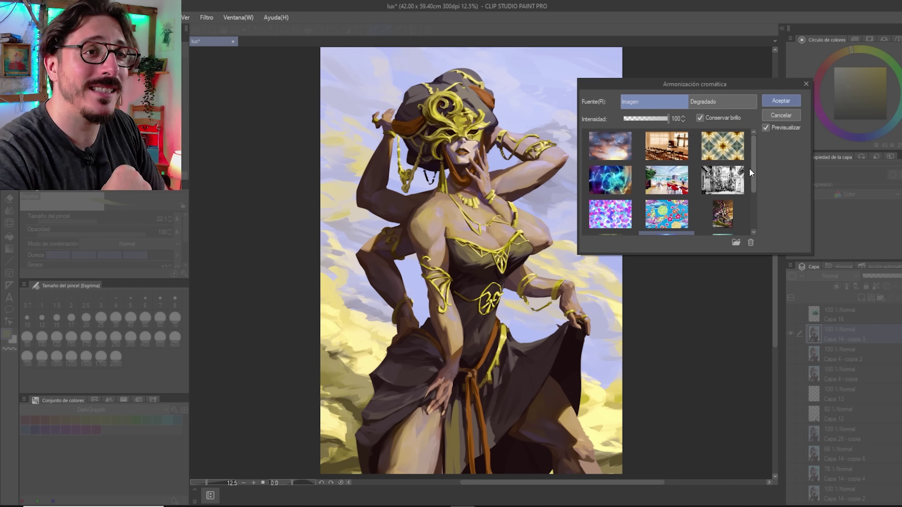
Step: Turn off brightness preservation (Conservar brillo) for the colour match and lower its intensity to 45
click(699, 118)
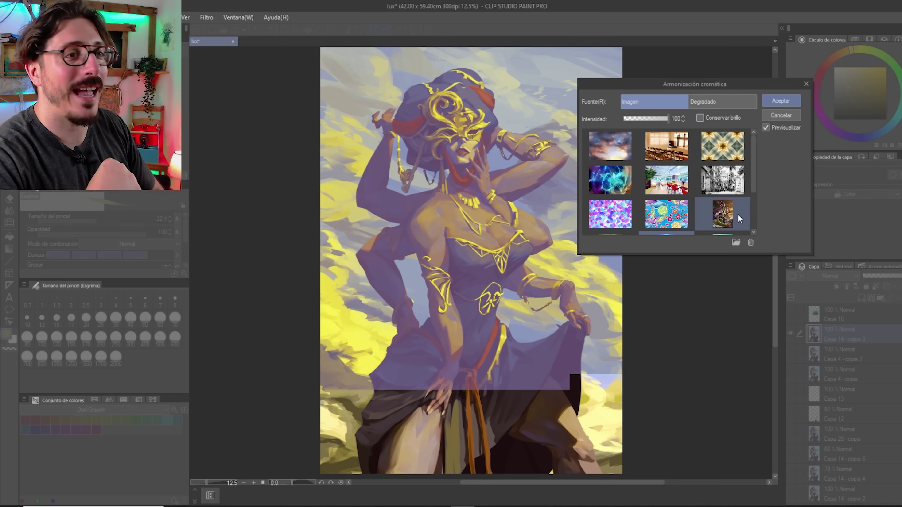
scroll(747, 181, down, 2)
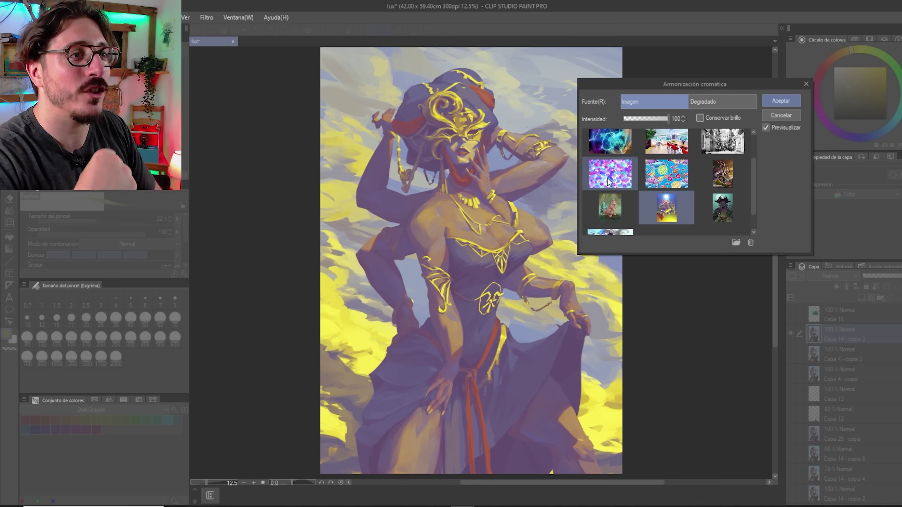
scroll(693, 156, up, 2)
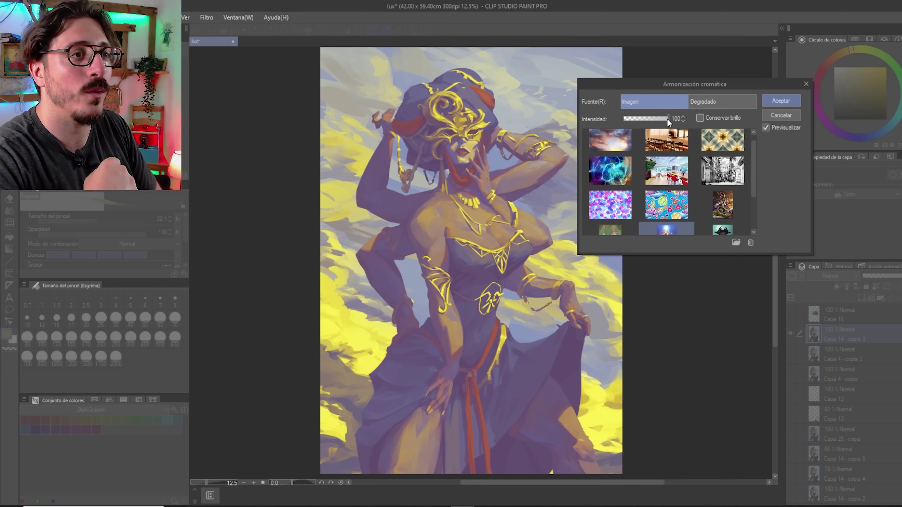
drag(667, 120, 644, 119)
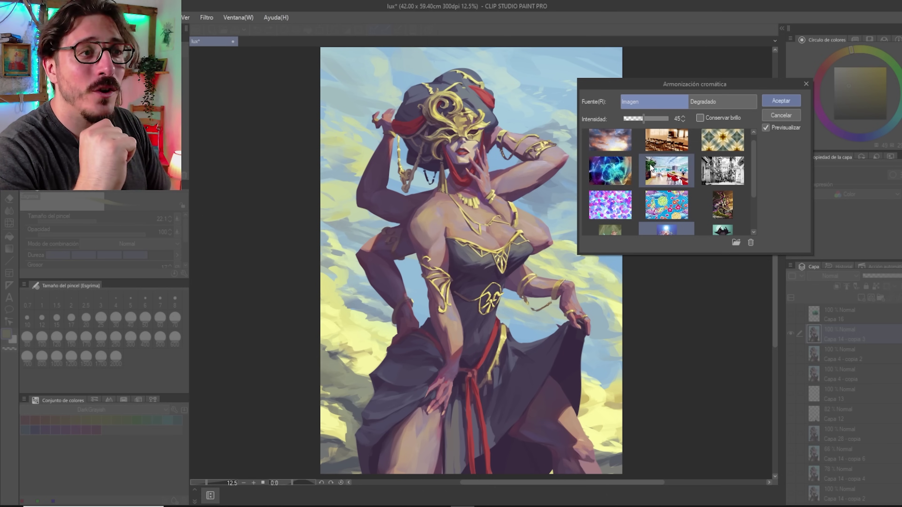
Step: Try the turquoise floral pattern as the colour match source, adjusting the intensity to around 42
click(660, 205)
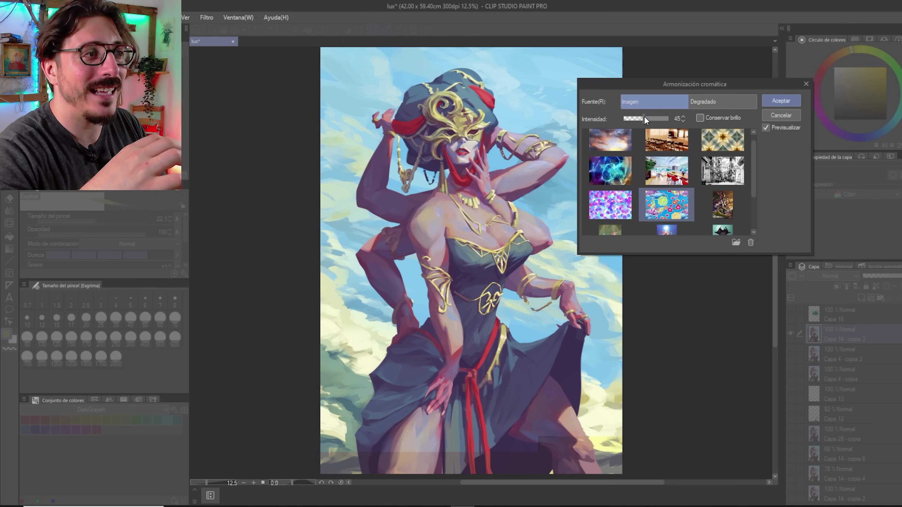
drag(644, 118, 650, 120)
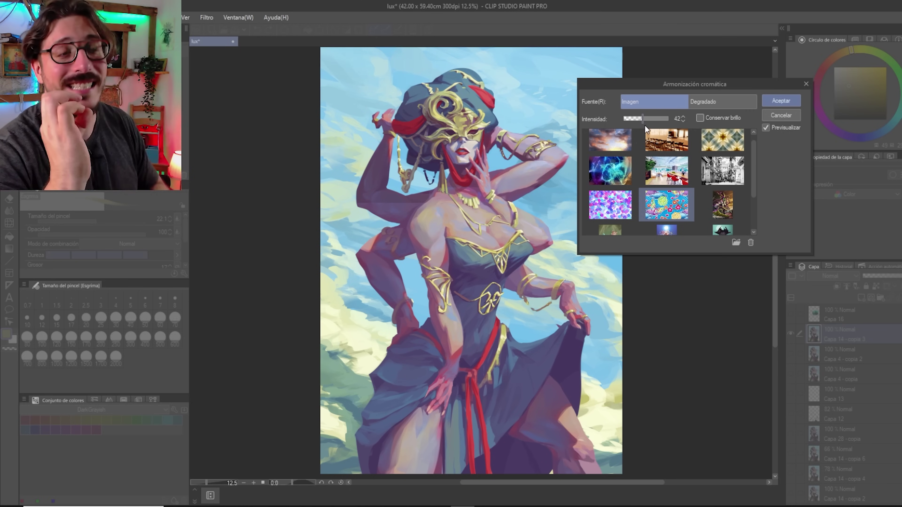
drag(643, 119, 645, 117)
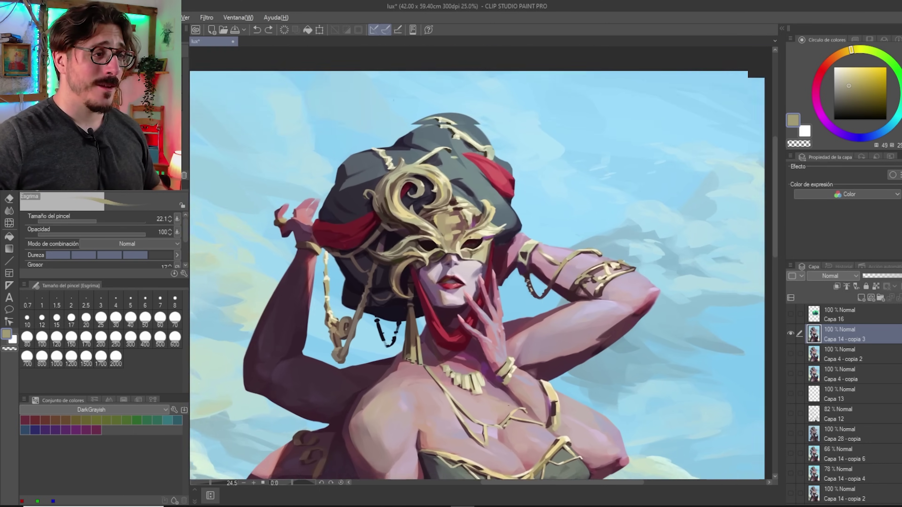
scroll(479, 263, up, 3)
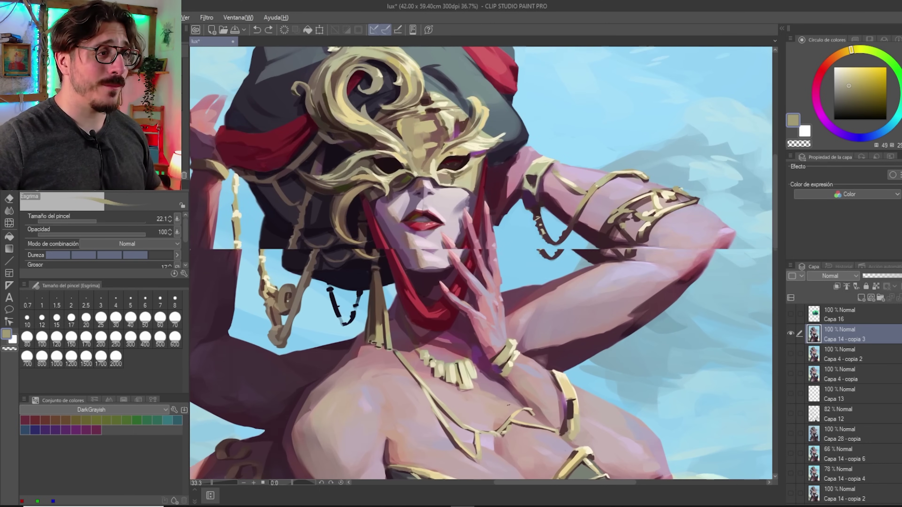